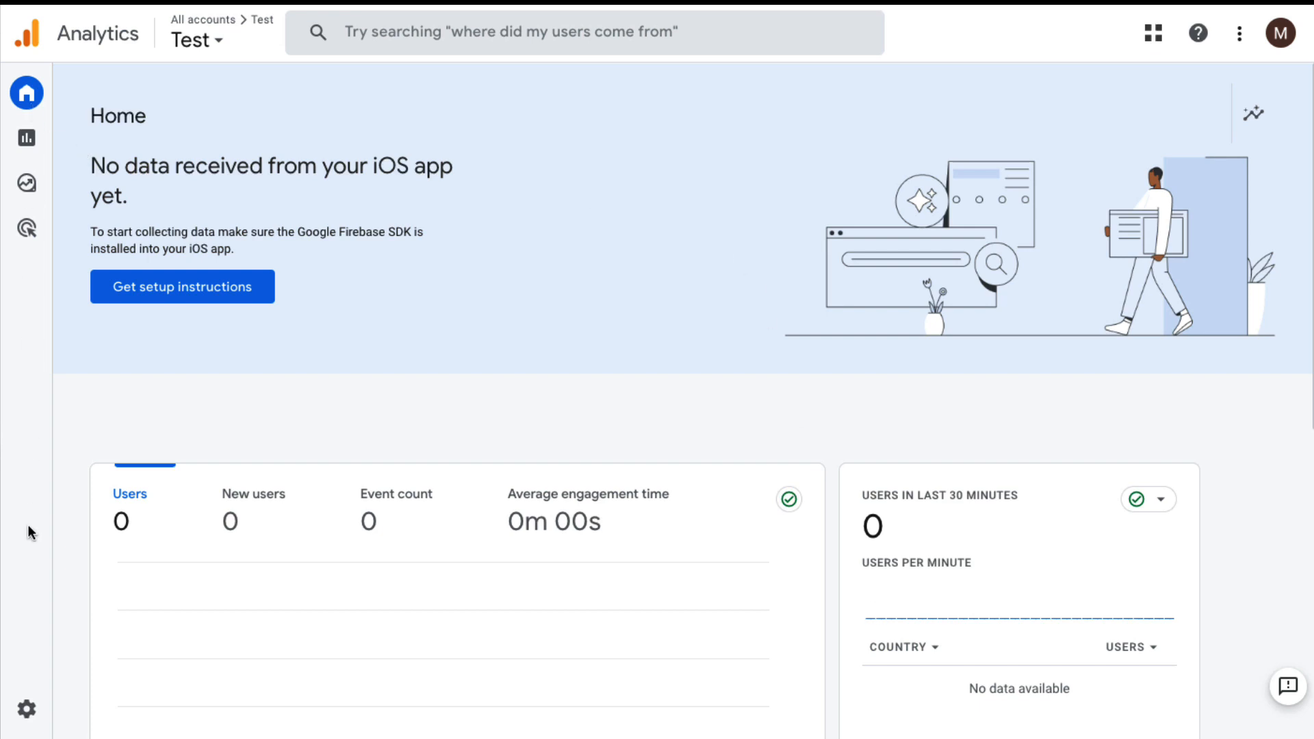
Start a new Google Analytics 4 property named Test and proceed to its business information with the default time zone and currency
click(33, 723)
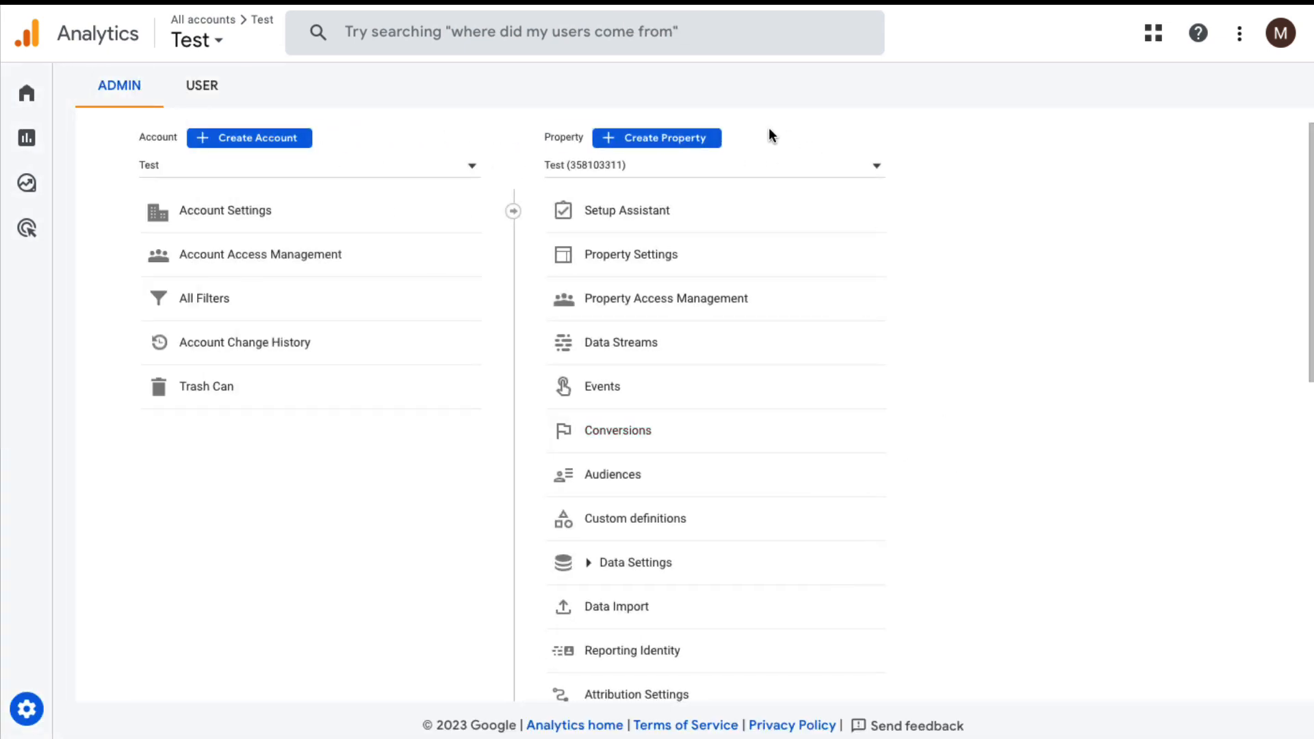
click(659, 139)
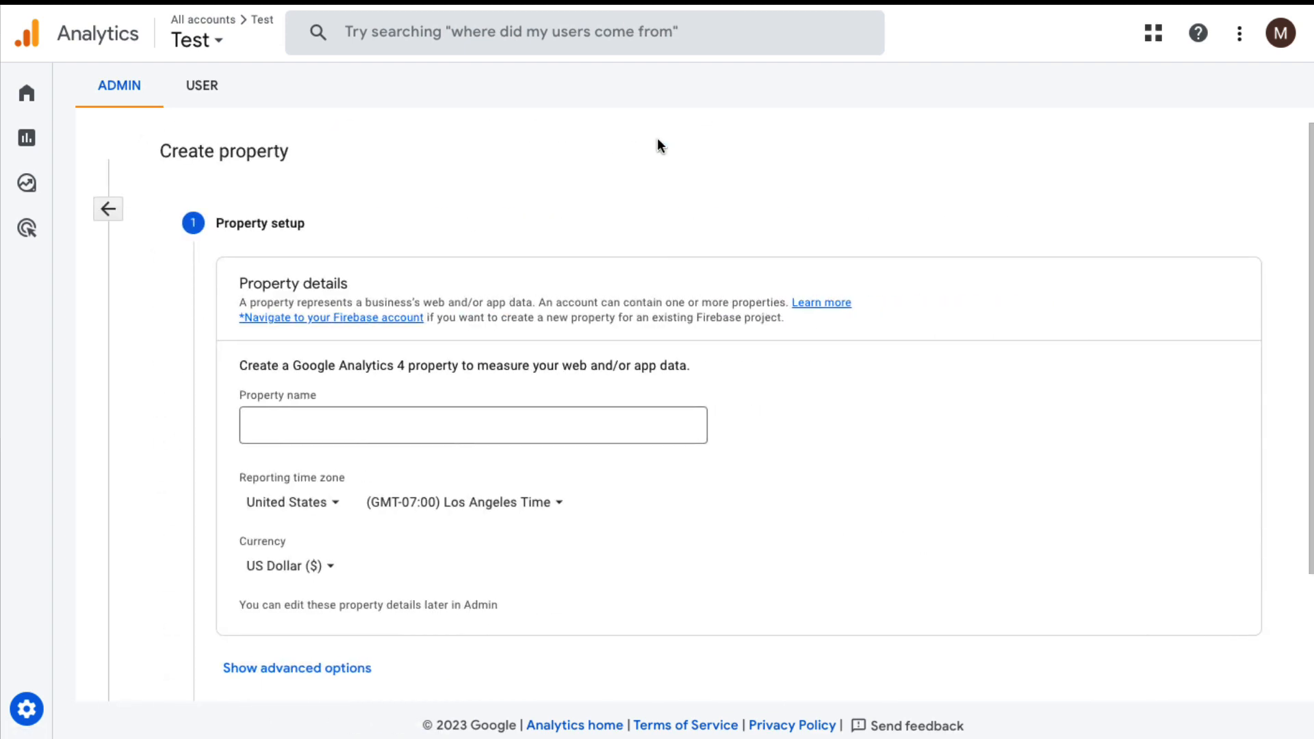
click(334, 430)
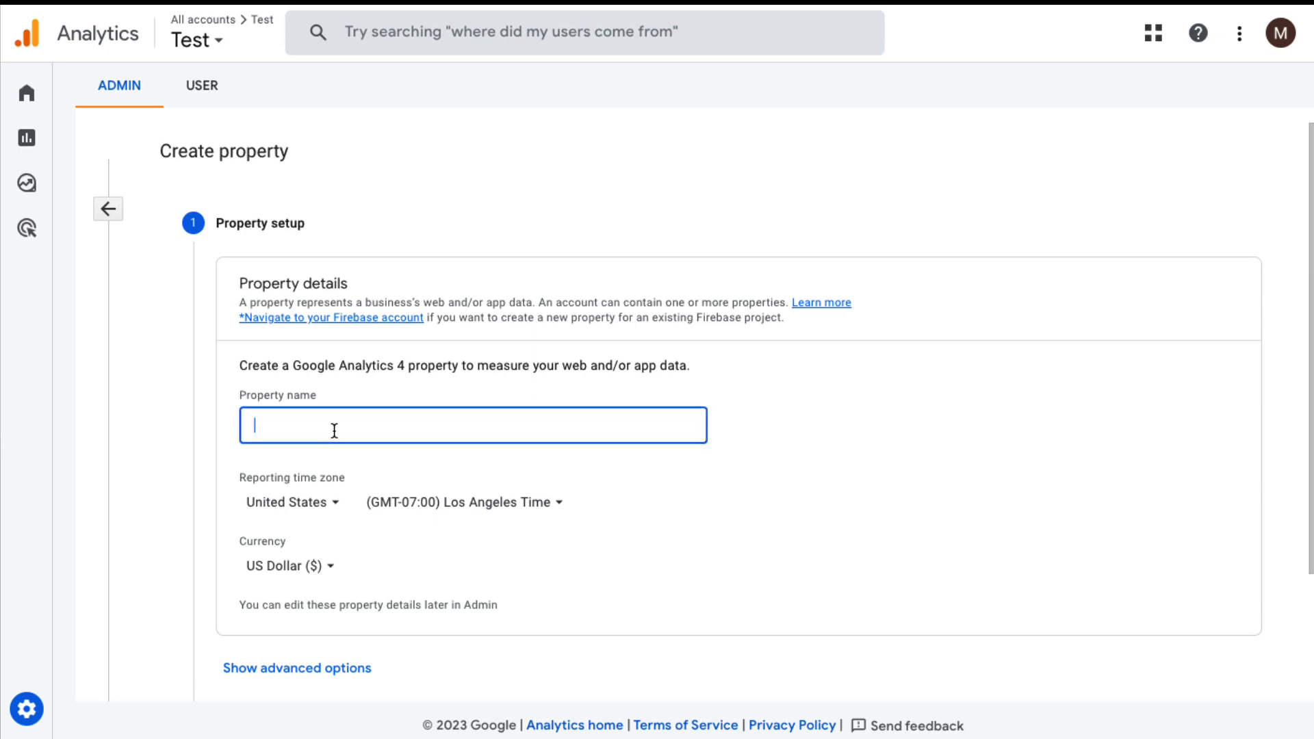
text(Test)
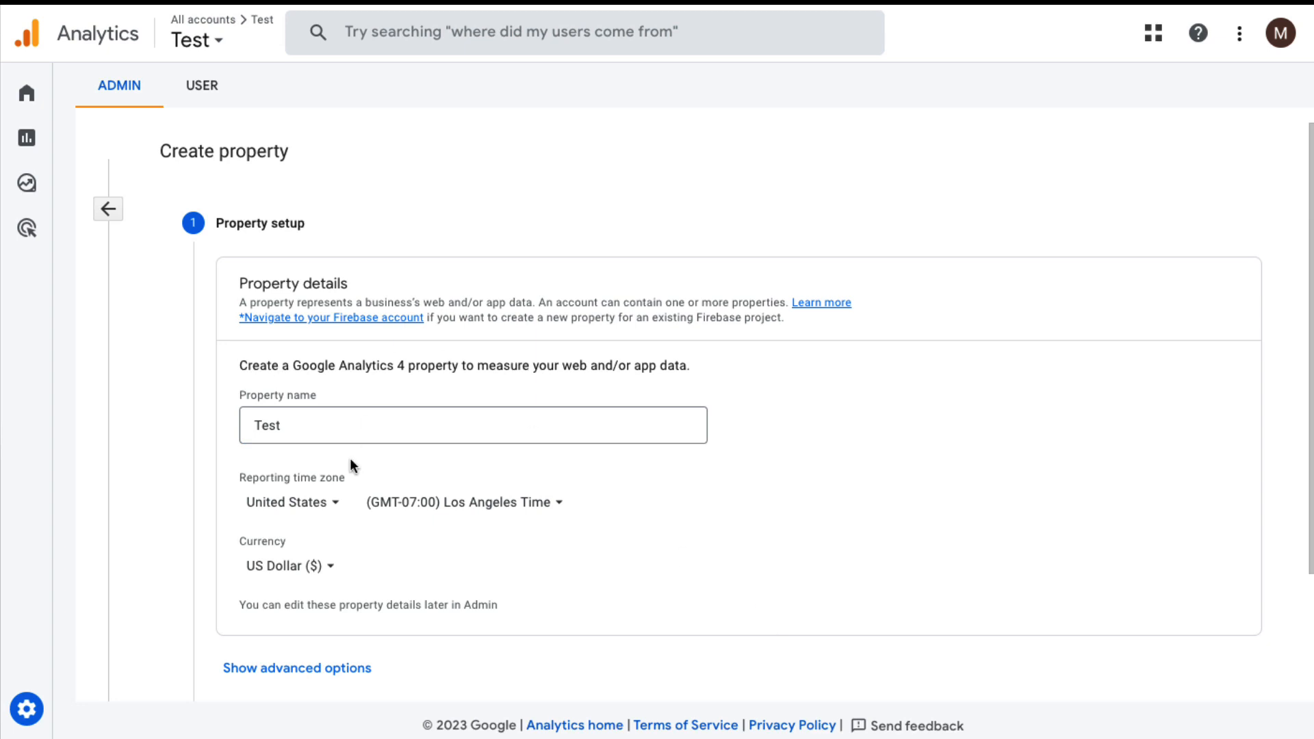
scroll(367, 569, down, 1)
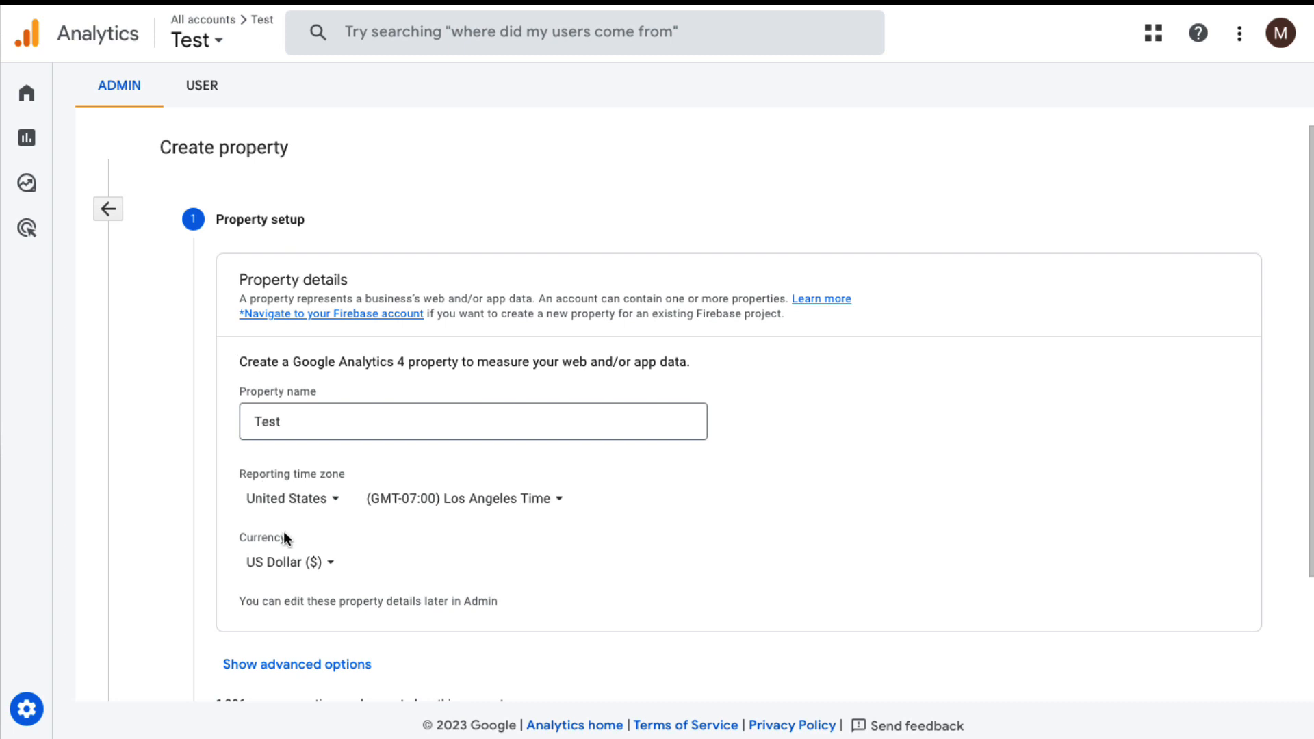
scroll(320, 604, down, 2)
click(254, 627)
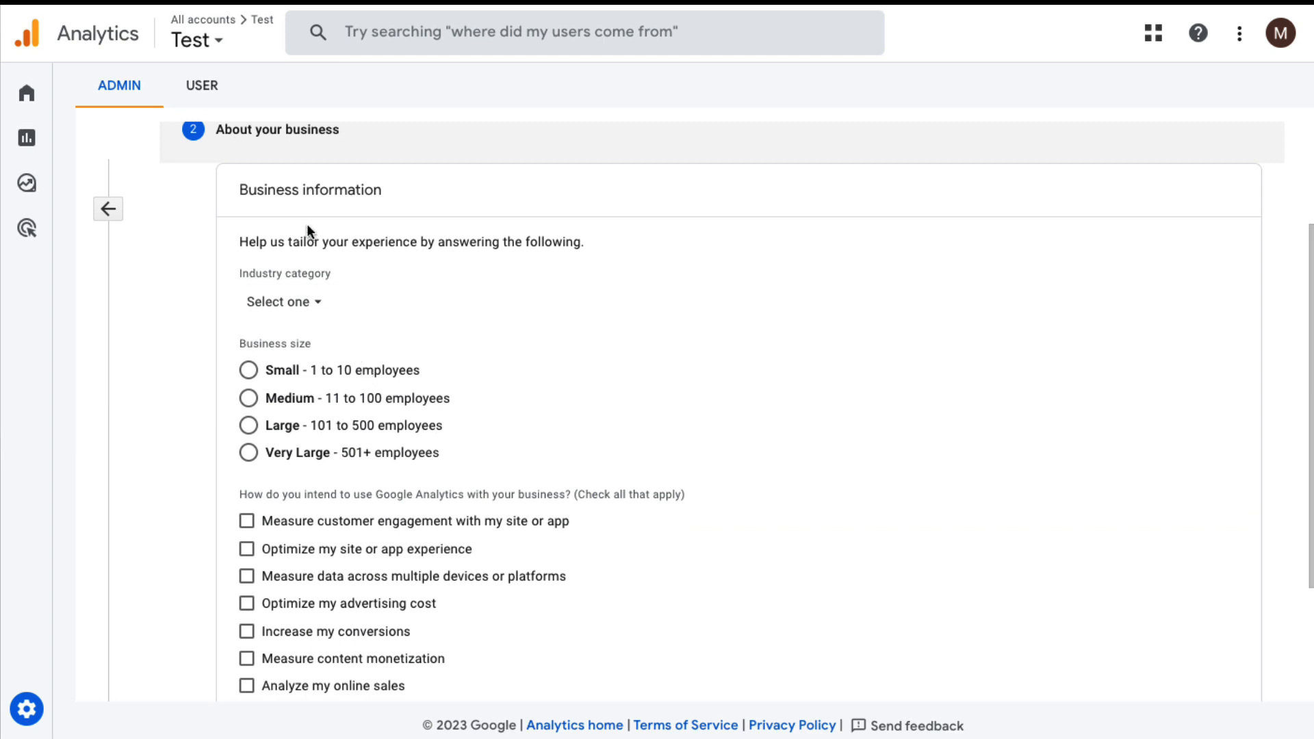
Create the property with Small business size and customer engagement measurement, and start adding an iOS app data stream
click(248, 369)
click(246, 521)
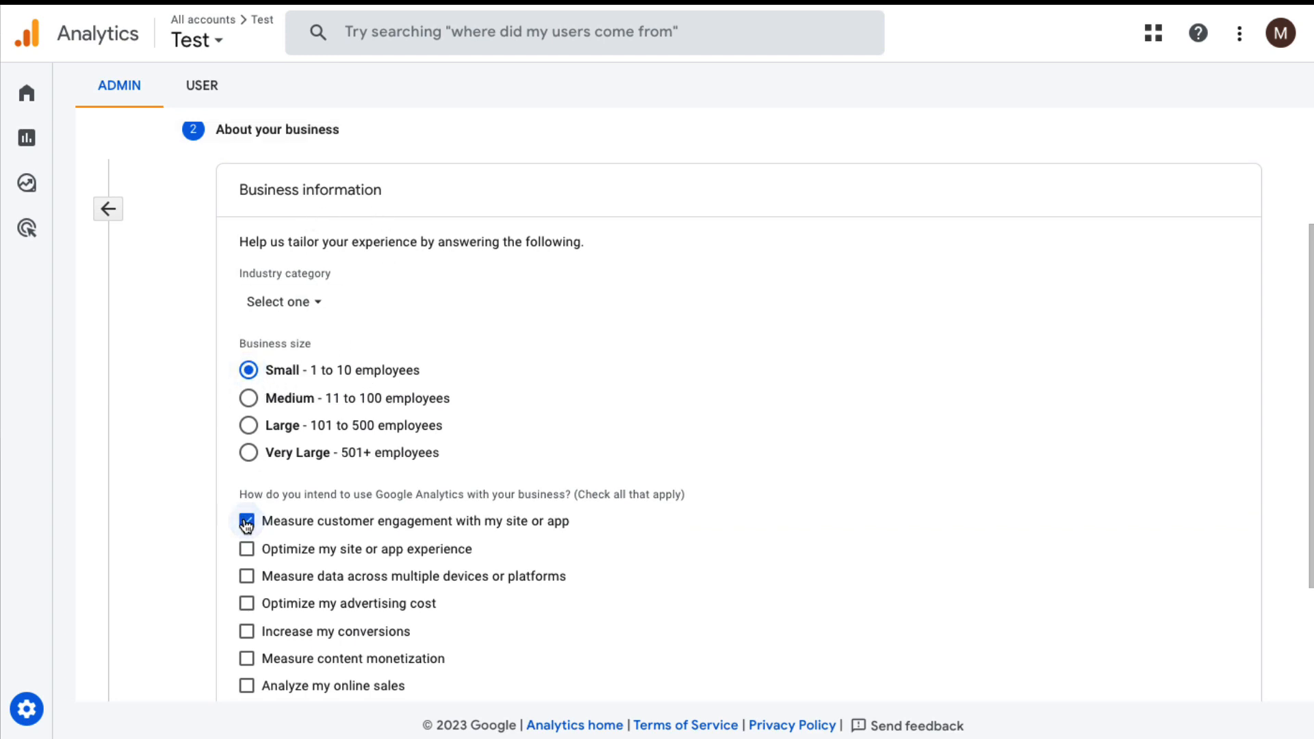
scroll(247, 522, down, 2)
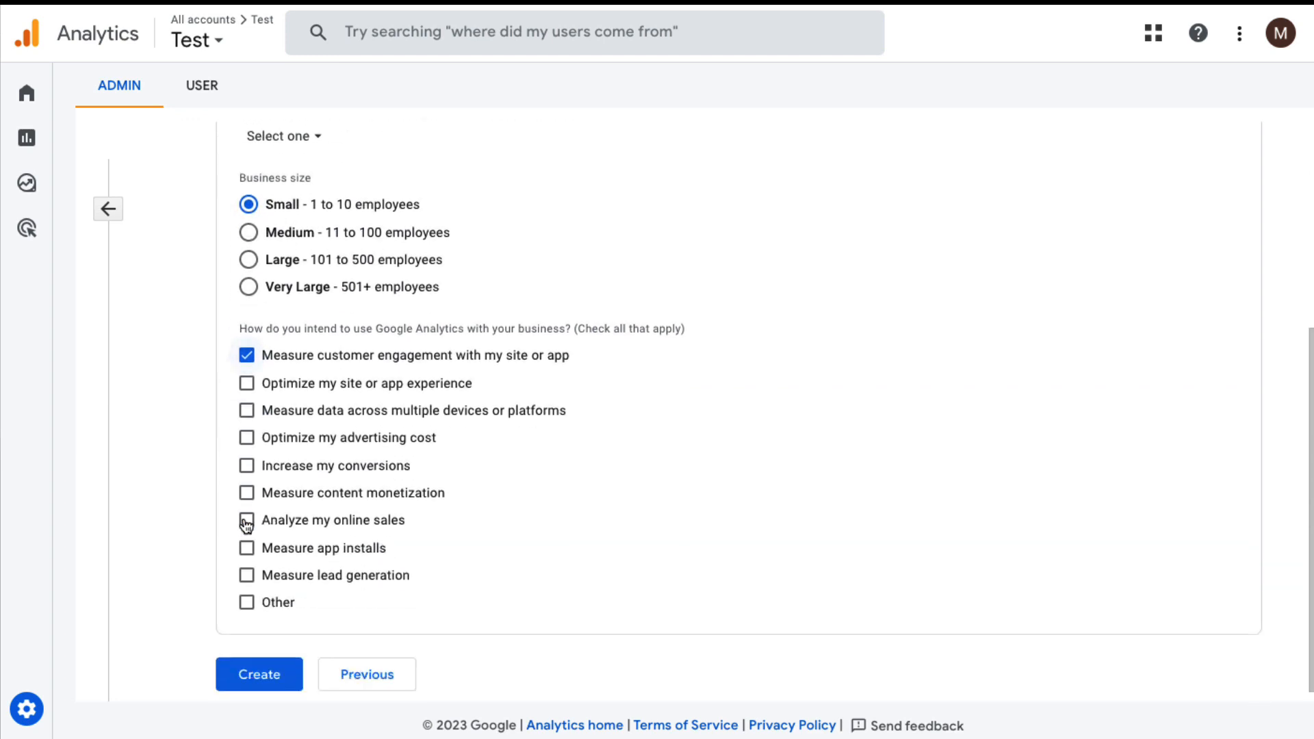
click(276, 664)
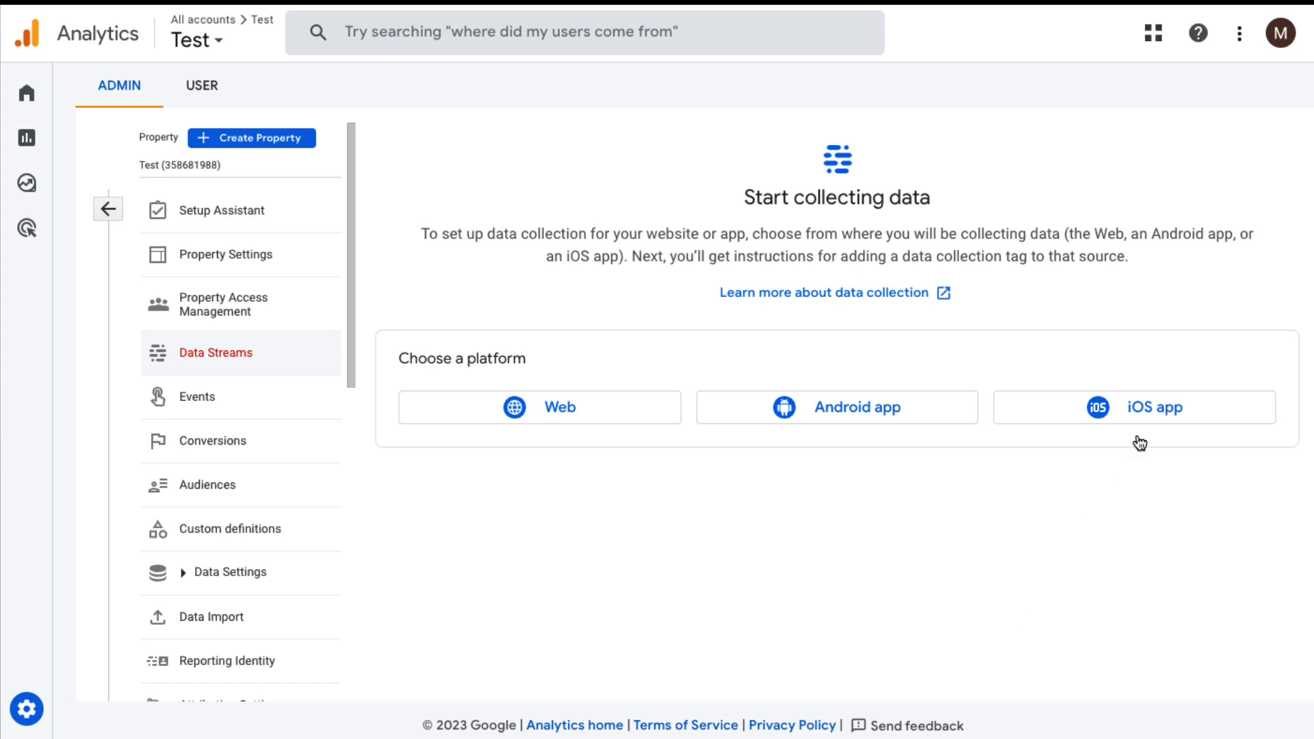
click(1153, 409)
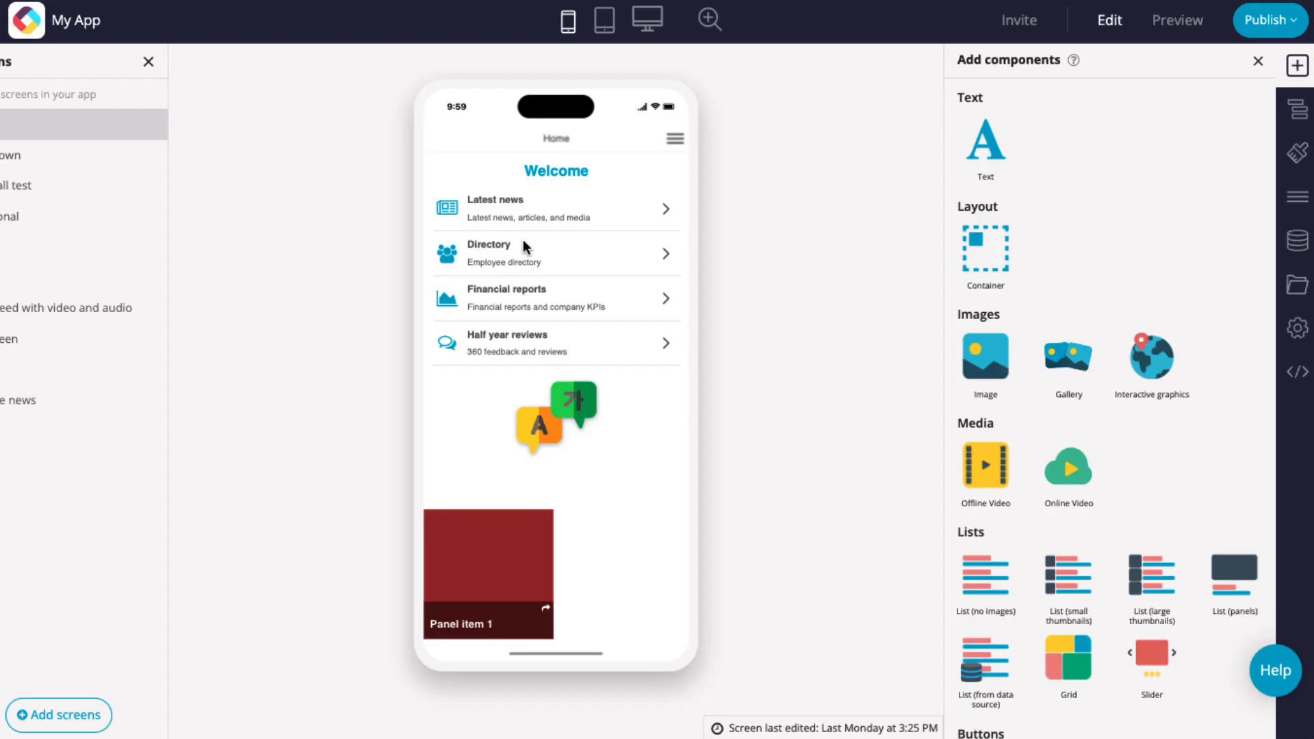
Switch to Fliplet Studio and copy the bundle ID from the Apple App Store publishing form's app technical details
click(1280, 35)
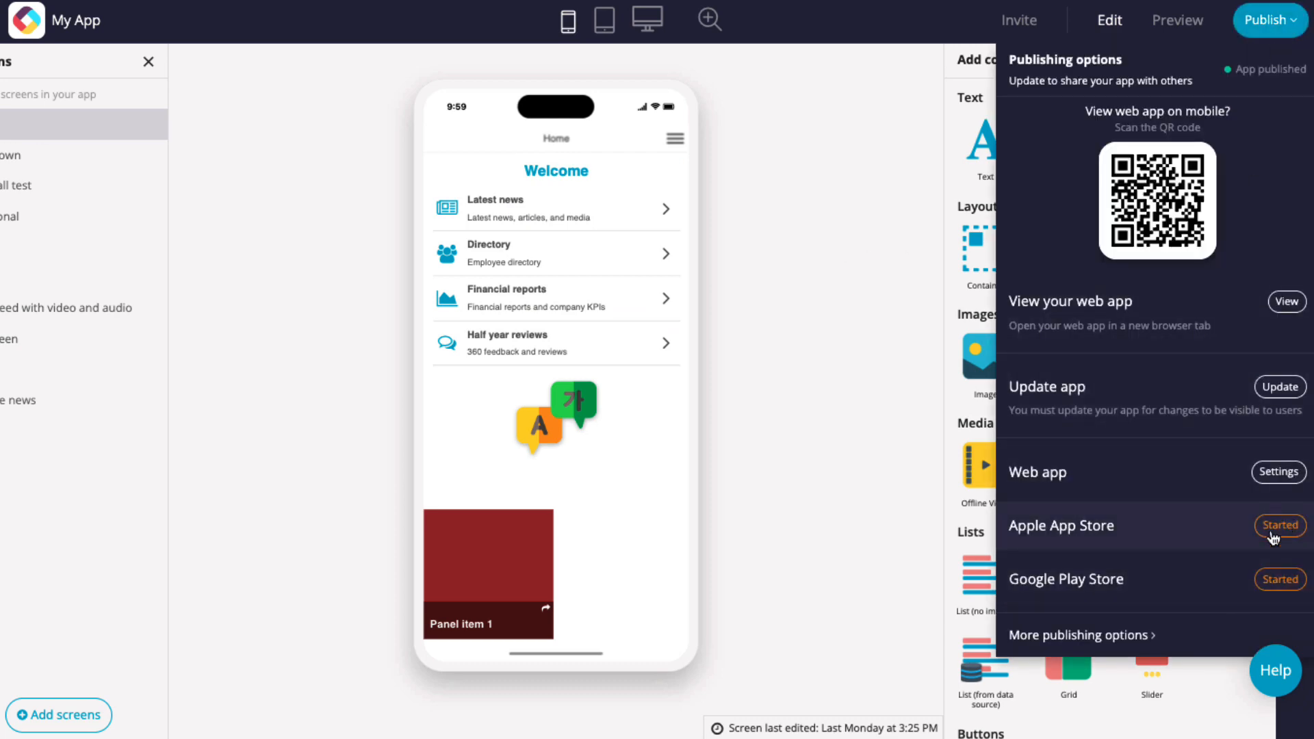
click(1060, 532)
scroll(487, 581, down, 8)
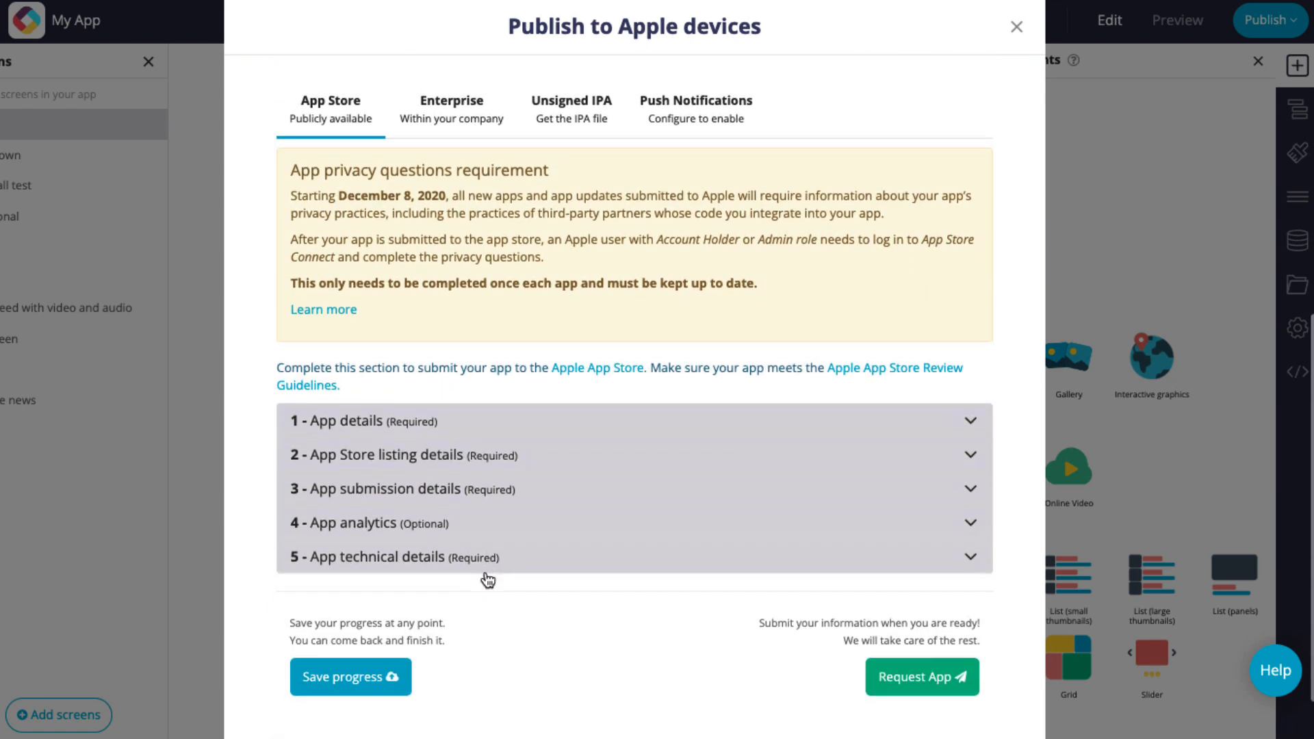
click(461, 560)
scroll(461, 556, down, 10)
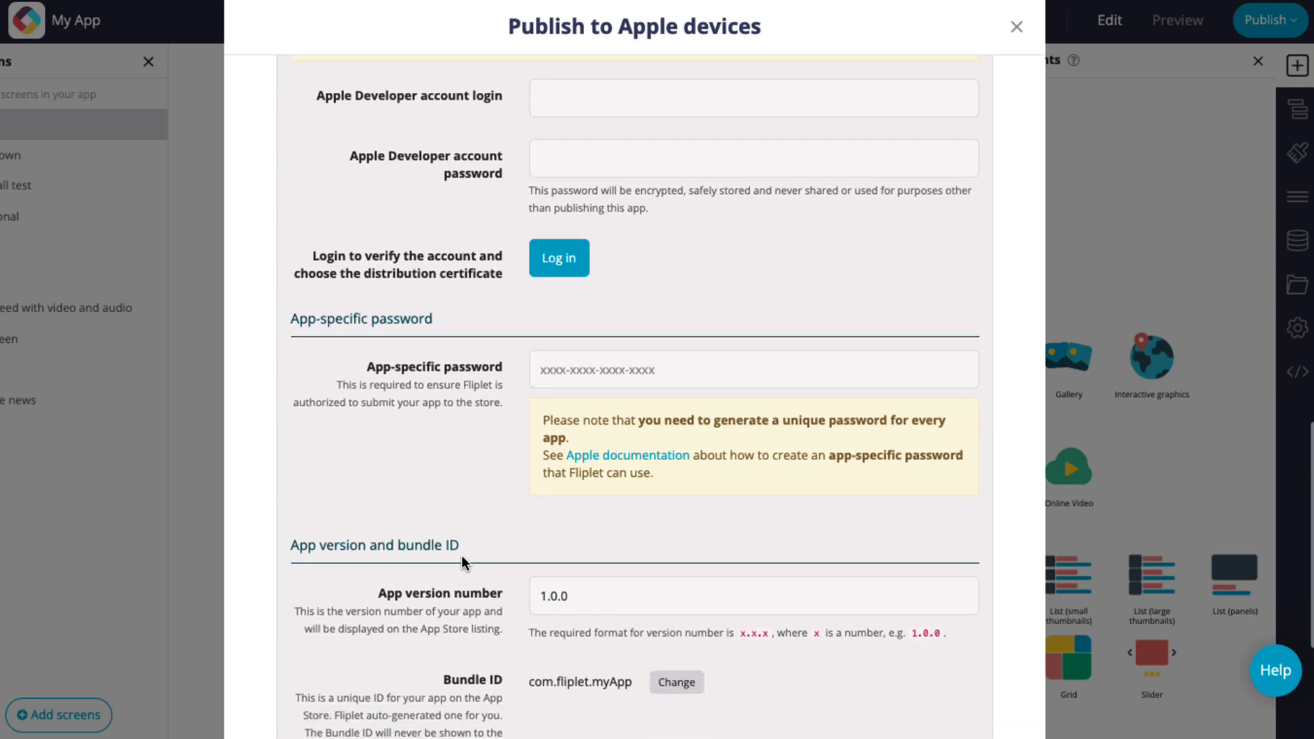
scroll(461, 556, down, 3)
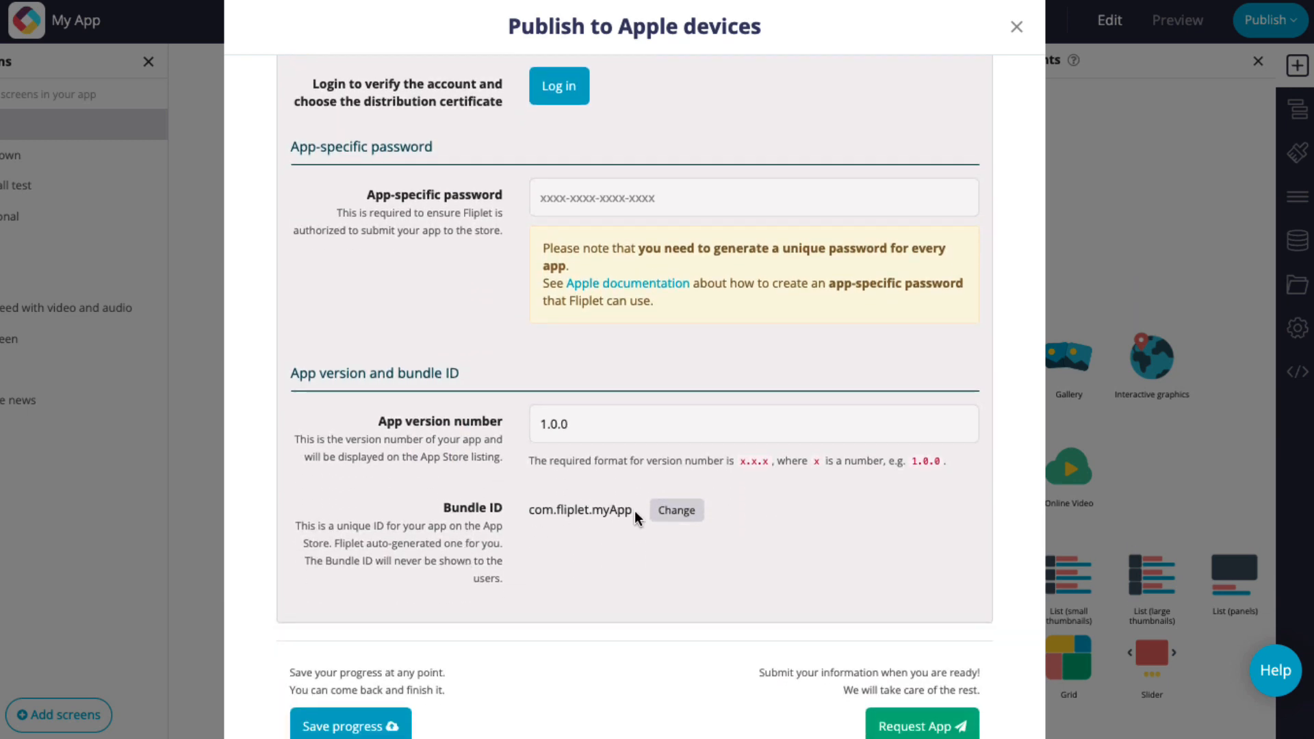
drag(632, 511, 536, 514)
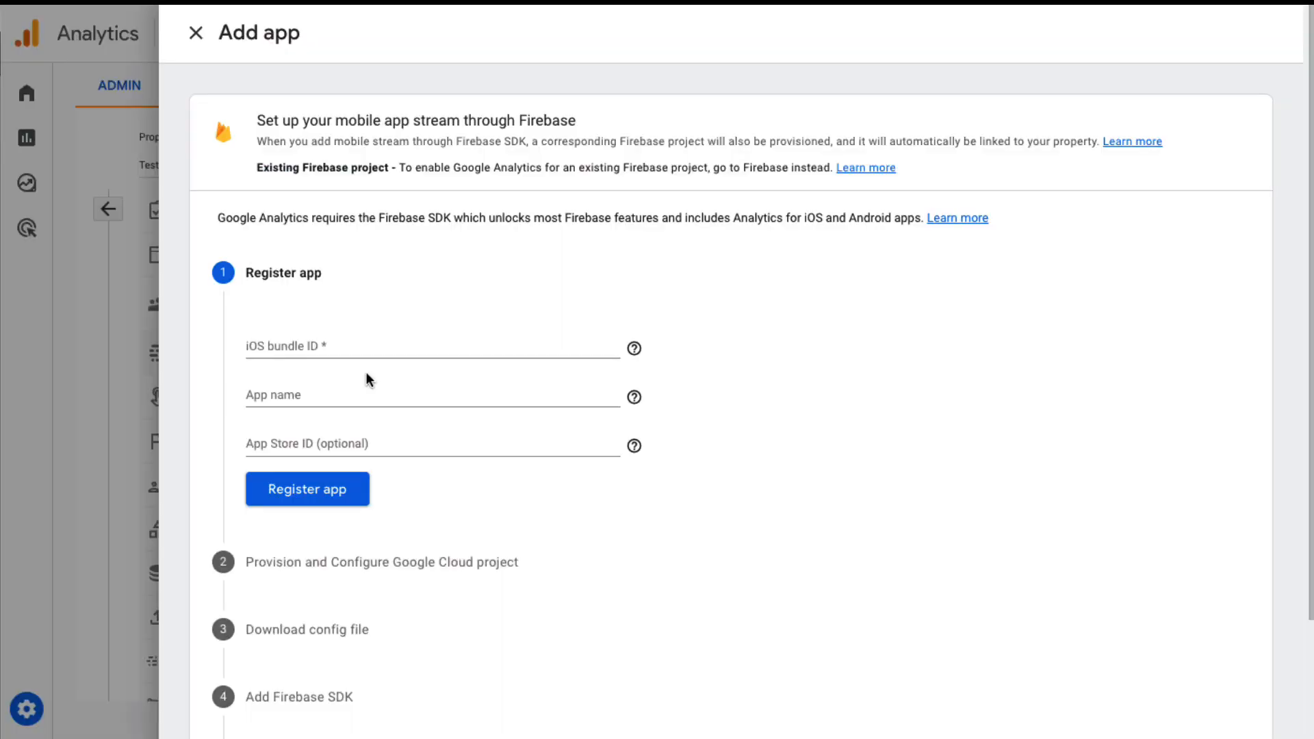
Switch back to Google Analytics and register the iOS app with bundle ID com.fliplet.myApp and app name My app
click(347, 347)
text(com.fliplet.myApp)
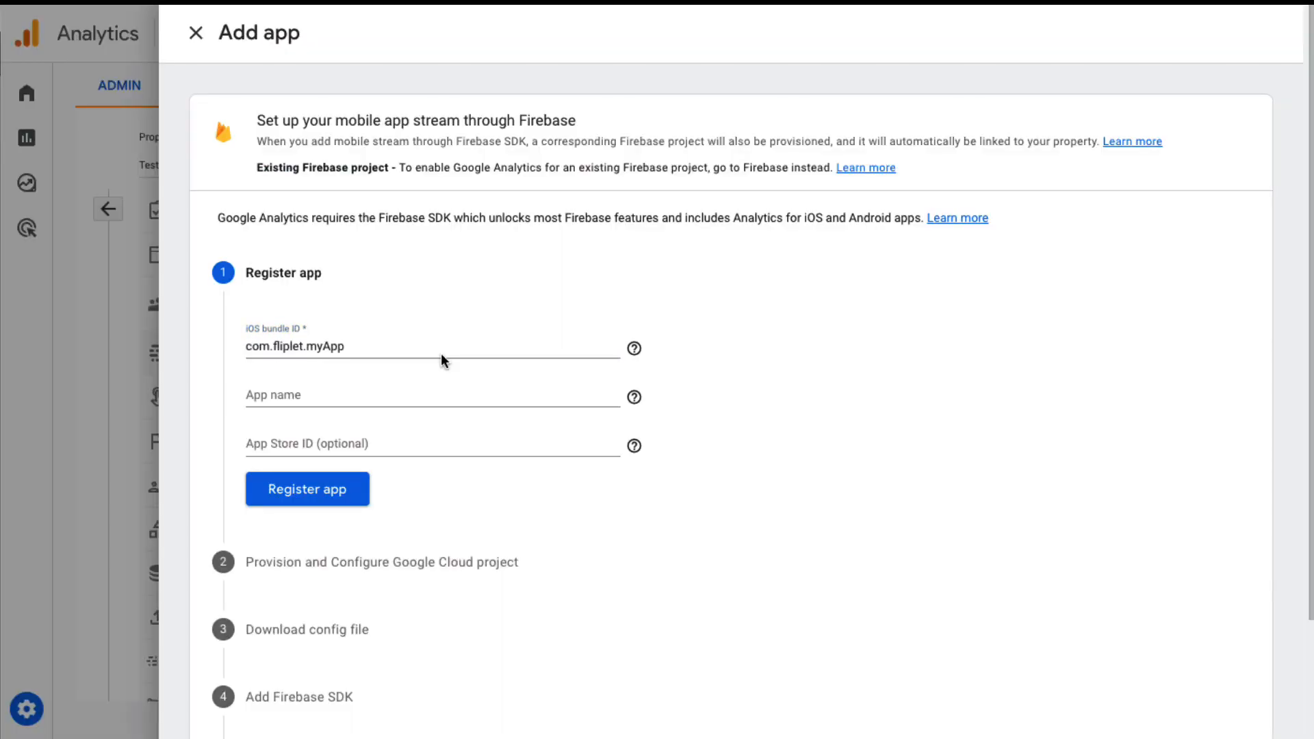
click(343, 391)
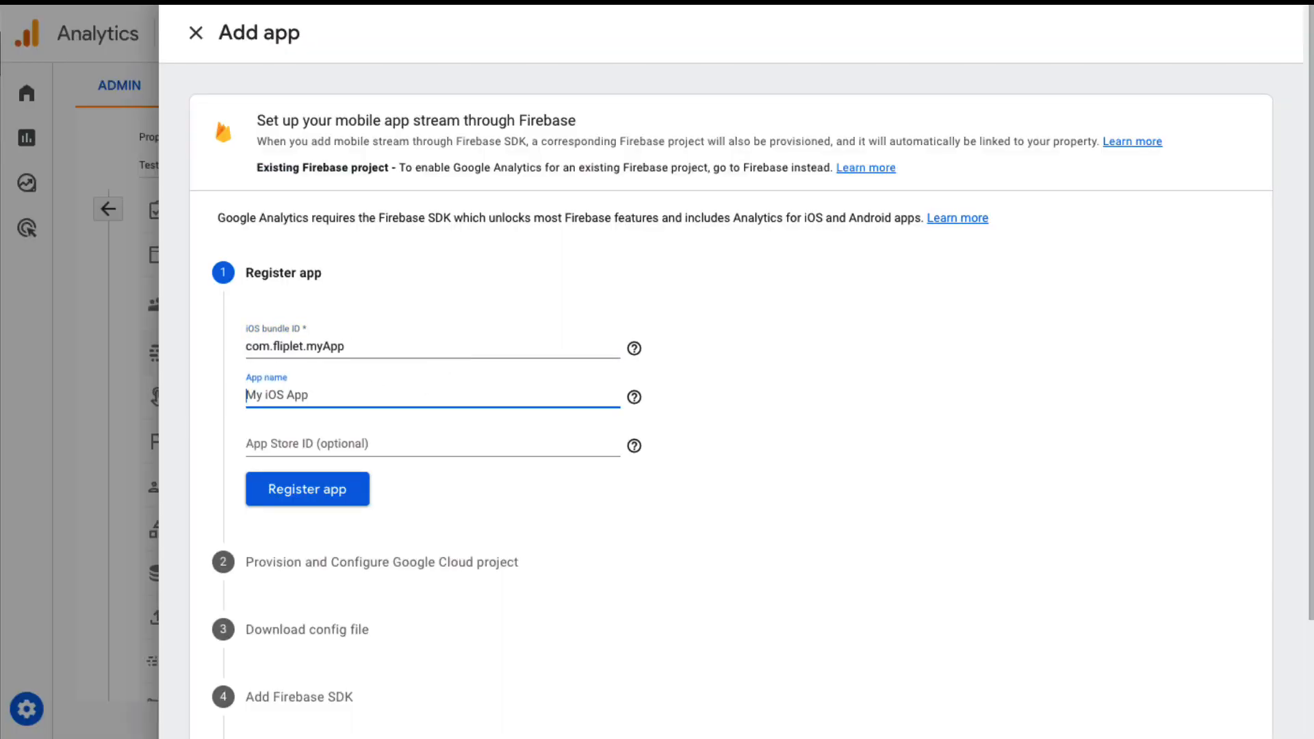
text(My app)
click(439, 515)
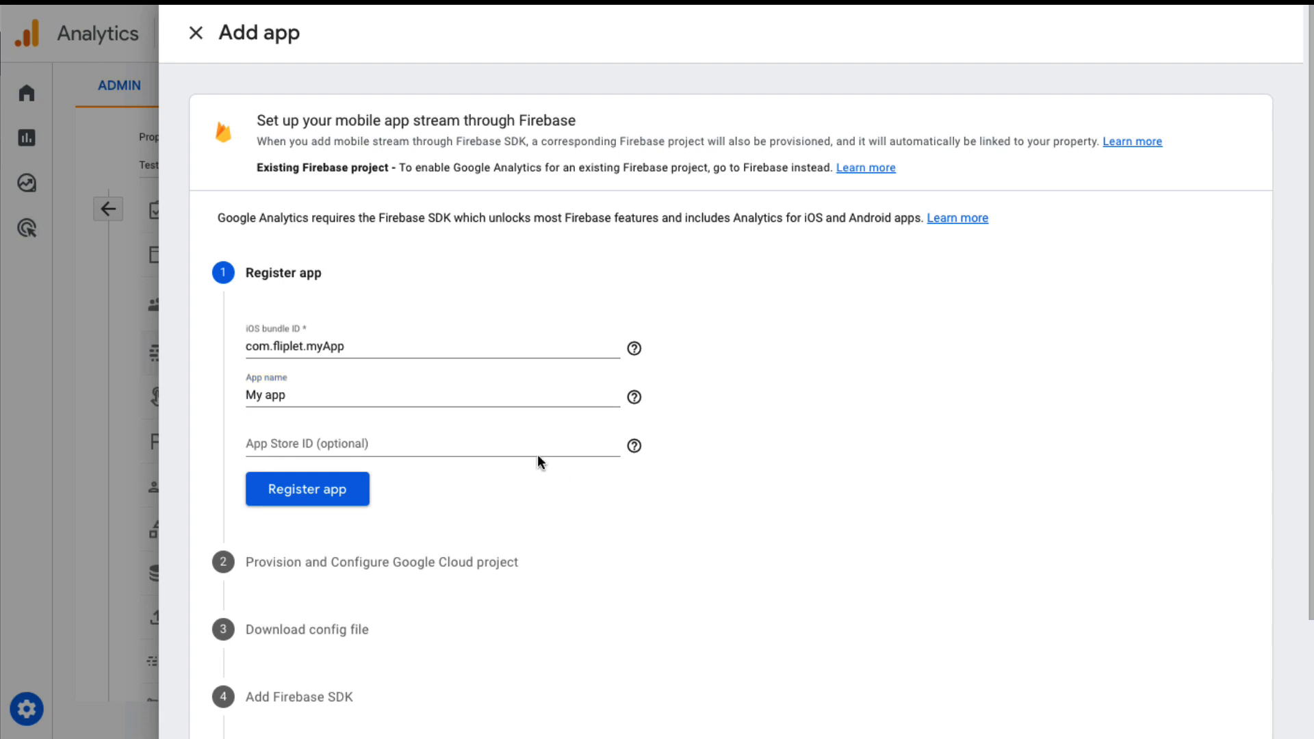
click(312, 496)
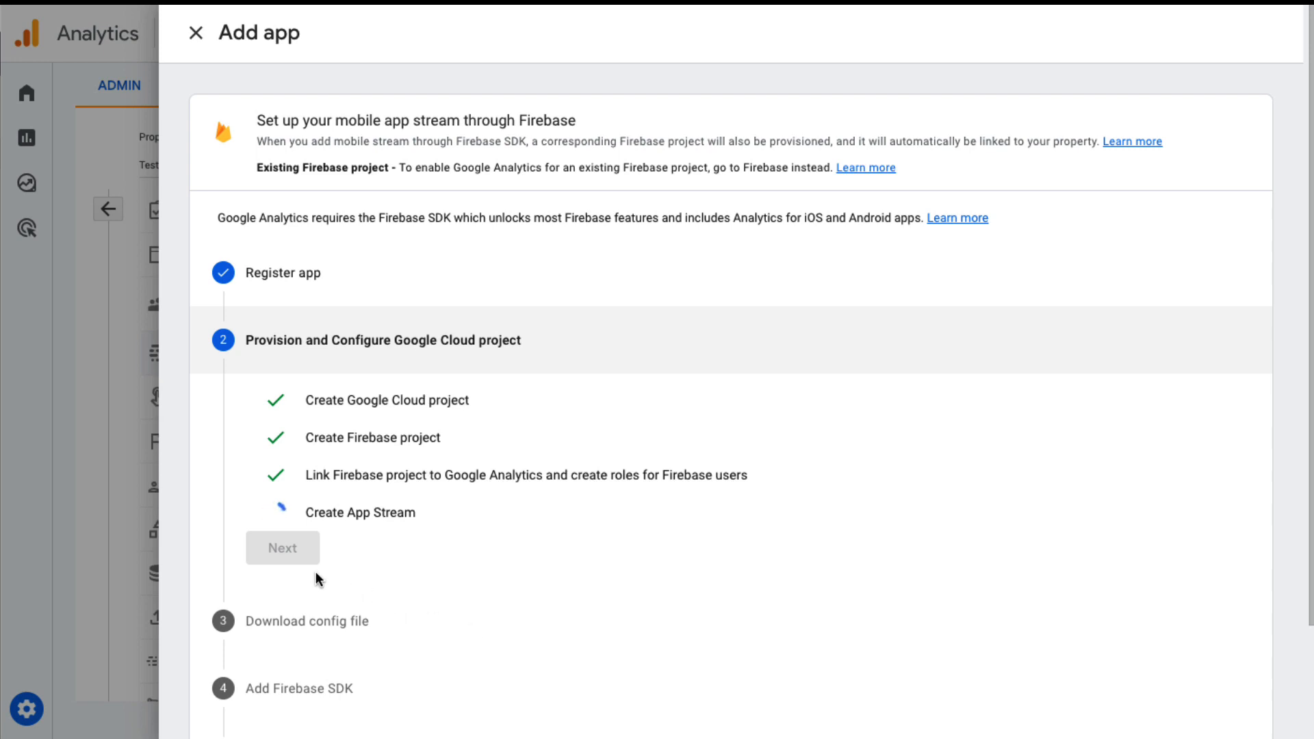
Complete the remaining iOS stream setup stages, skipping installation verification, and download GoogleService-Info.plist
click(307, 551)
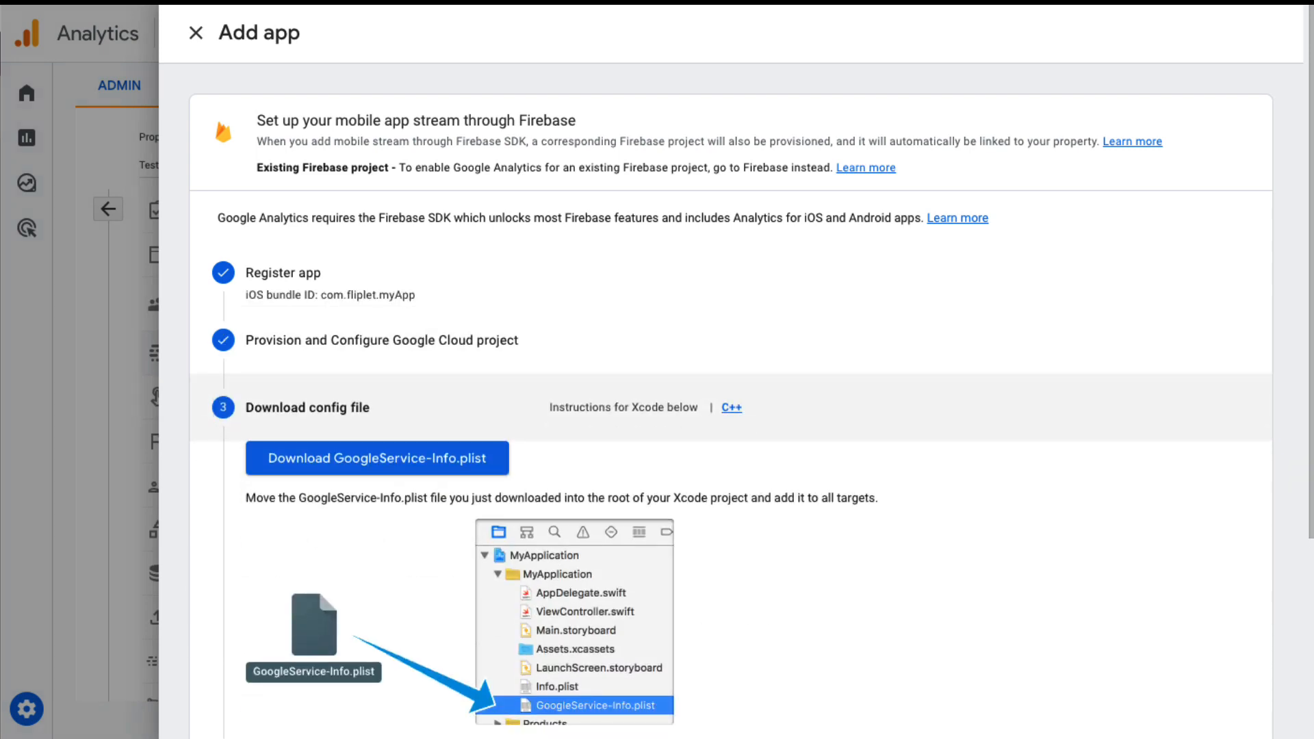
scroll(527, 540, down, 4)
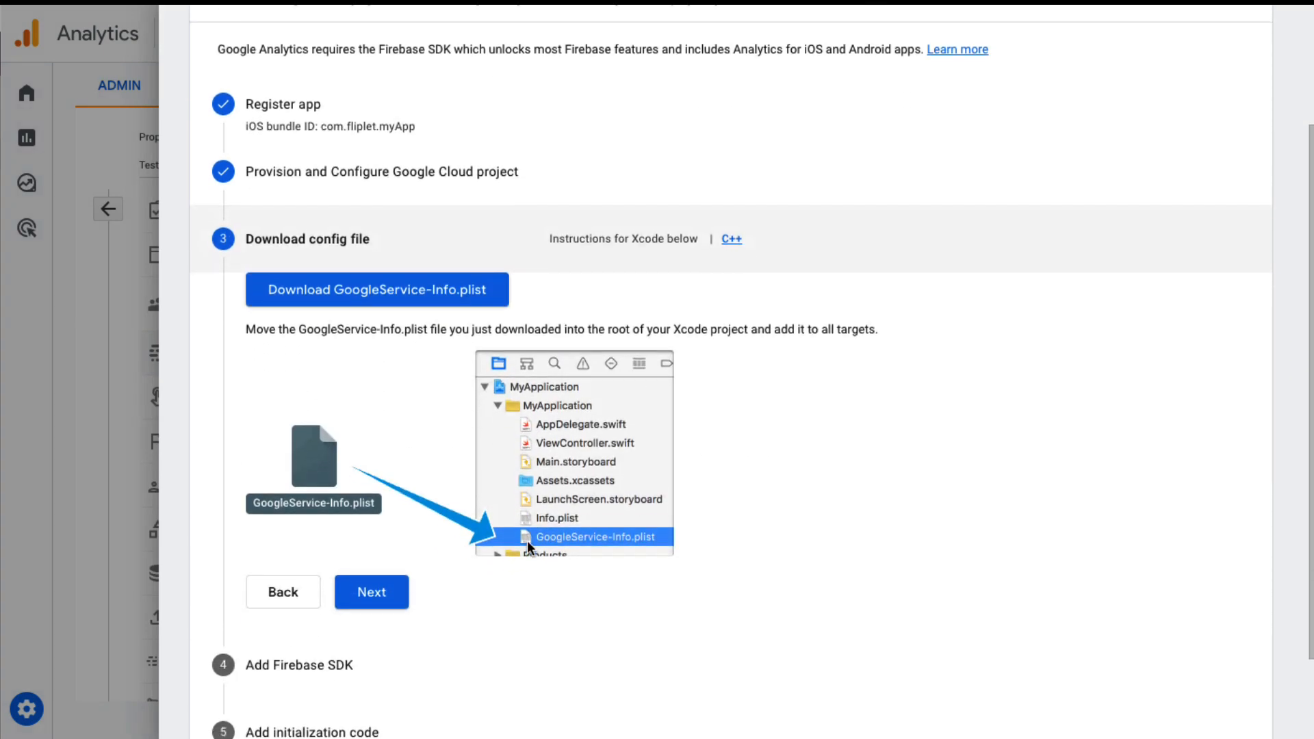
click(370, 517)
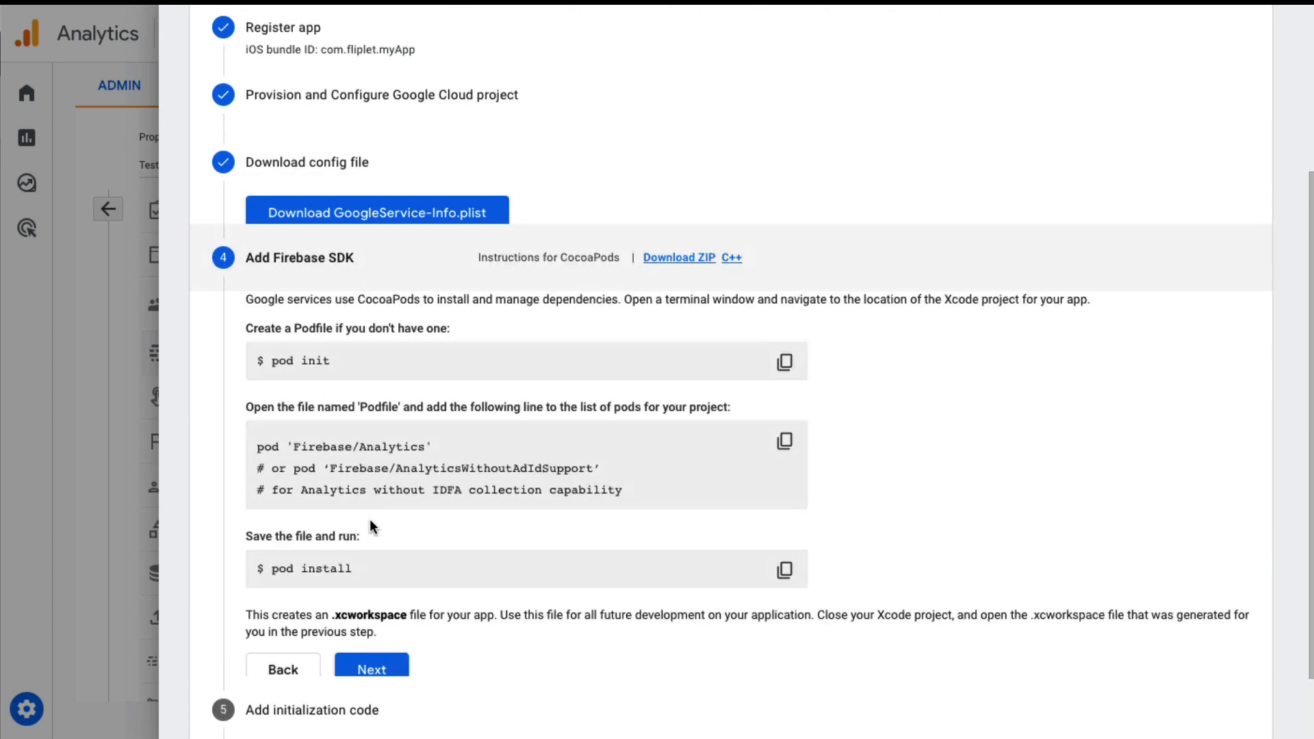
click(369, 537)
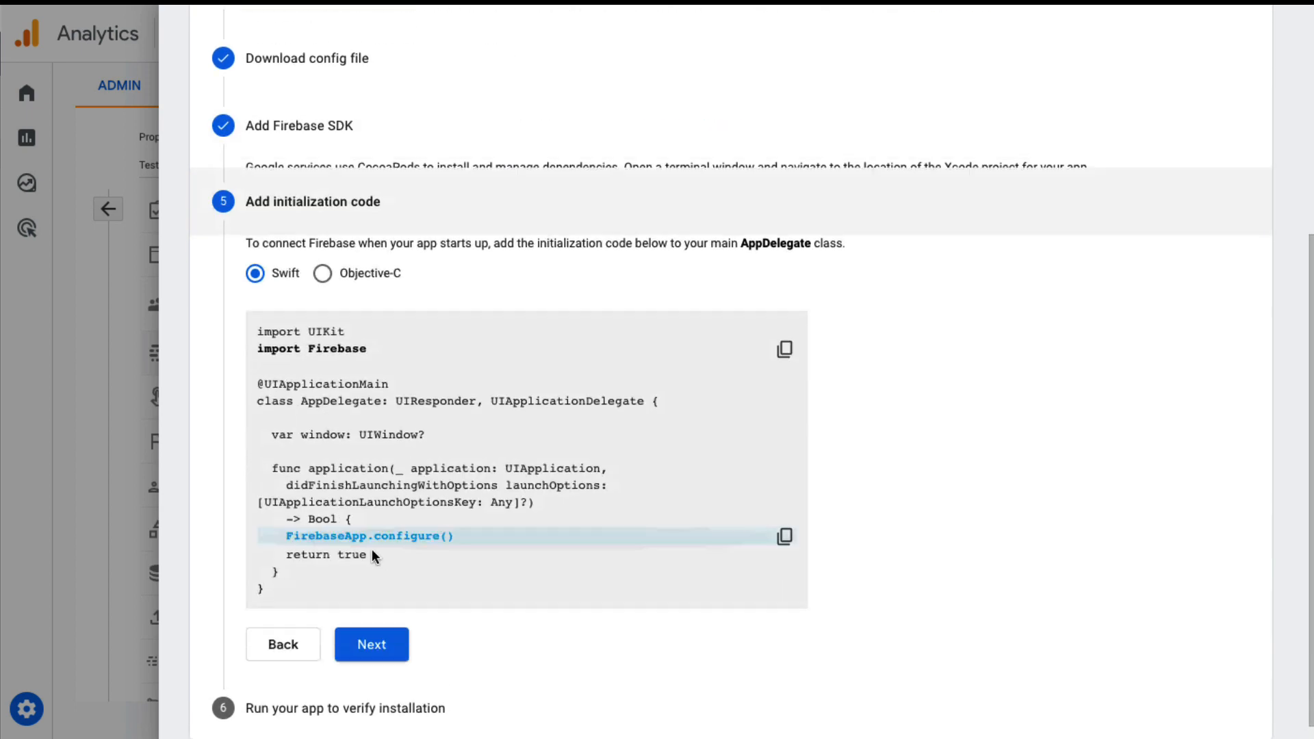
click(390, 640)
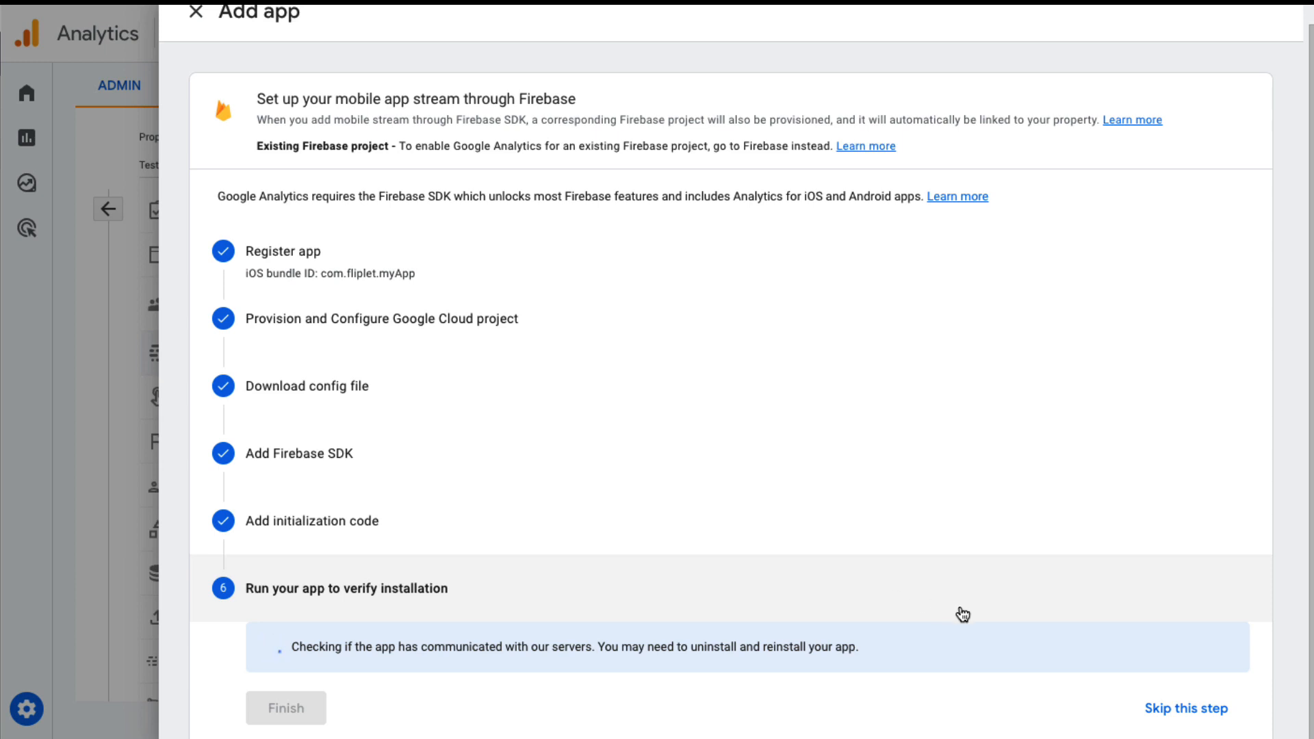
click(1174, 709)
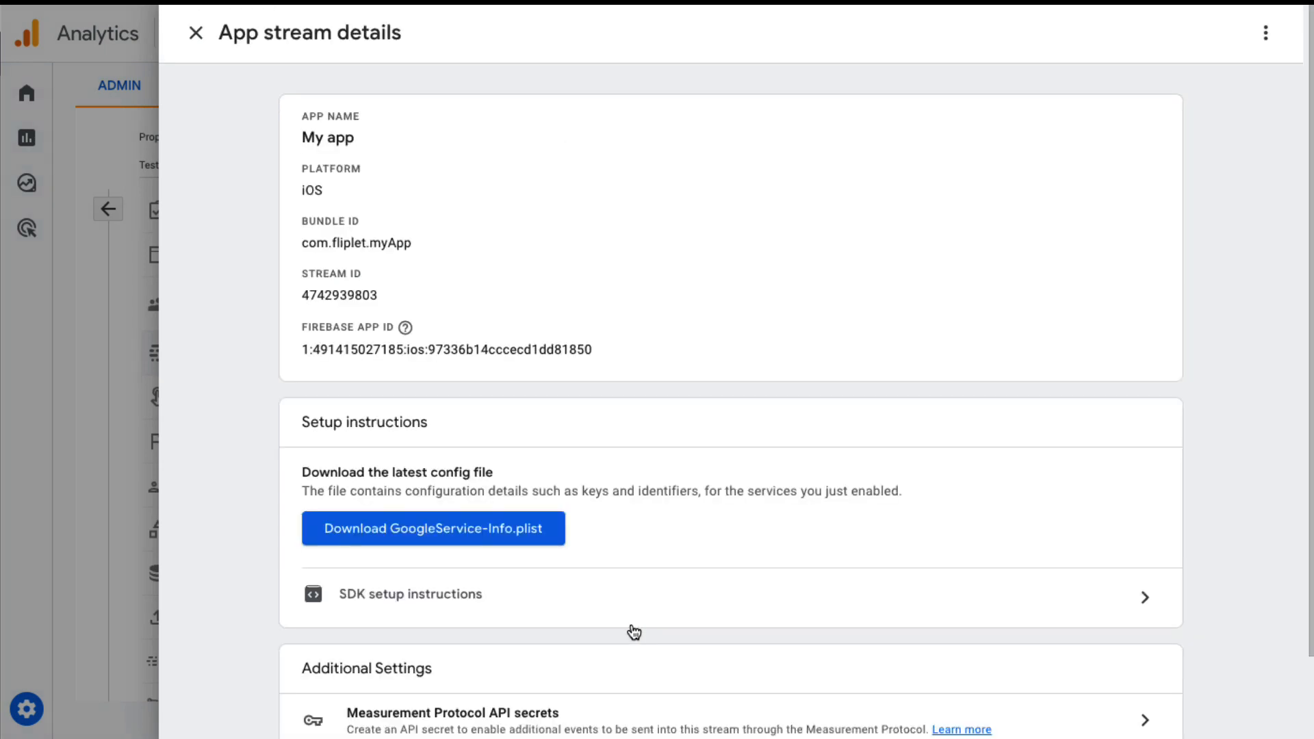
click(471, 536)
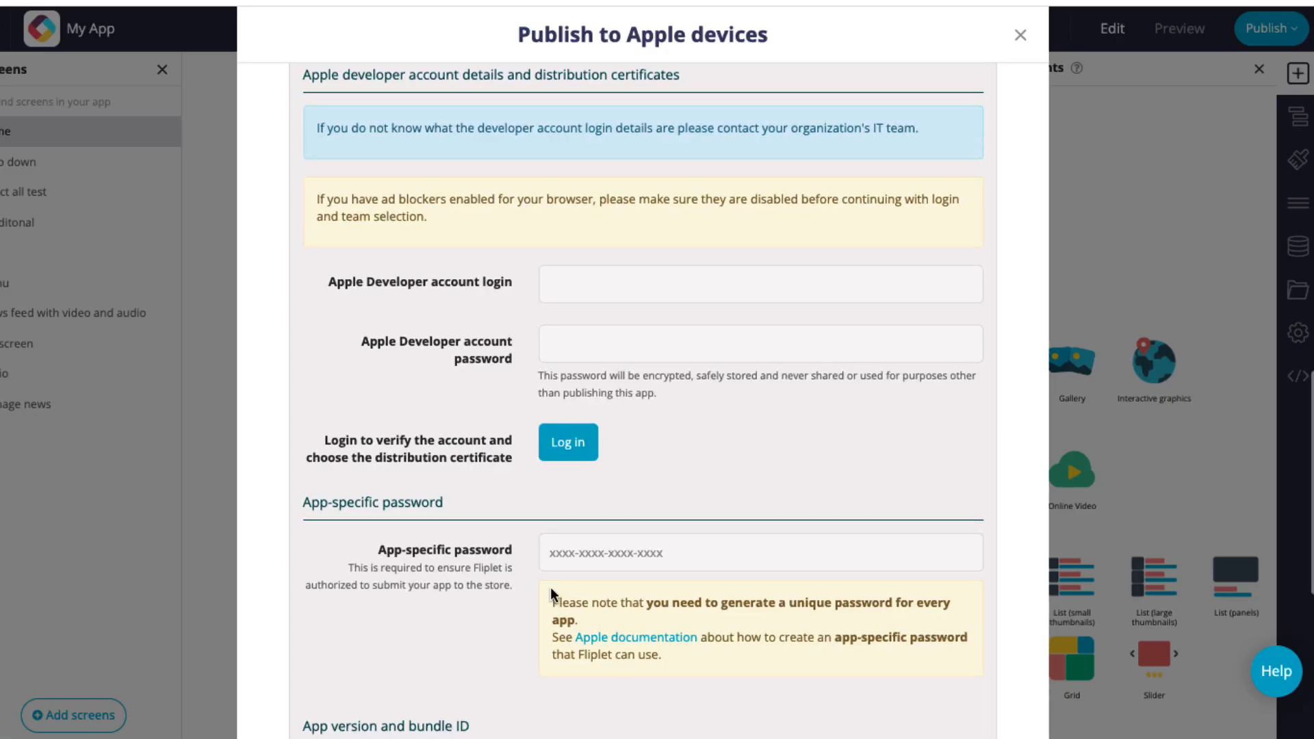
Switch to Fliplet Studio and upload GoogleService-Info.plist as the Firebase file in the Apple publishing form's app analytics section
scroll(550, 587, up, 6)
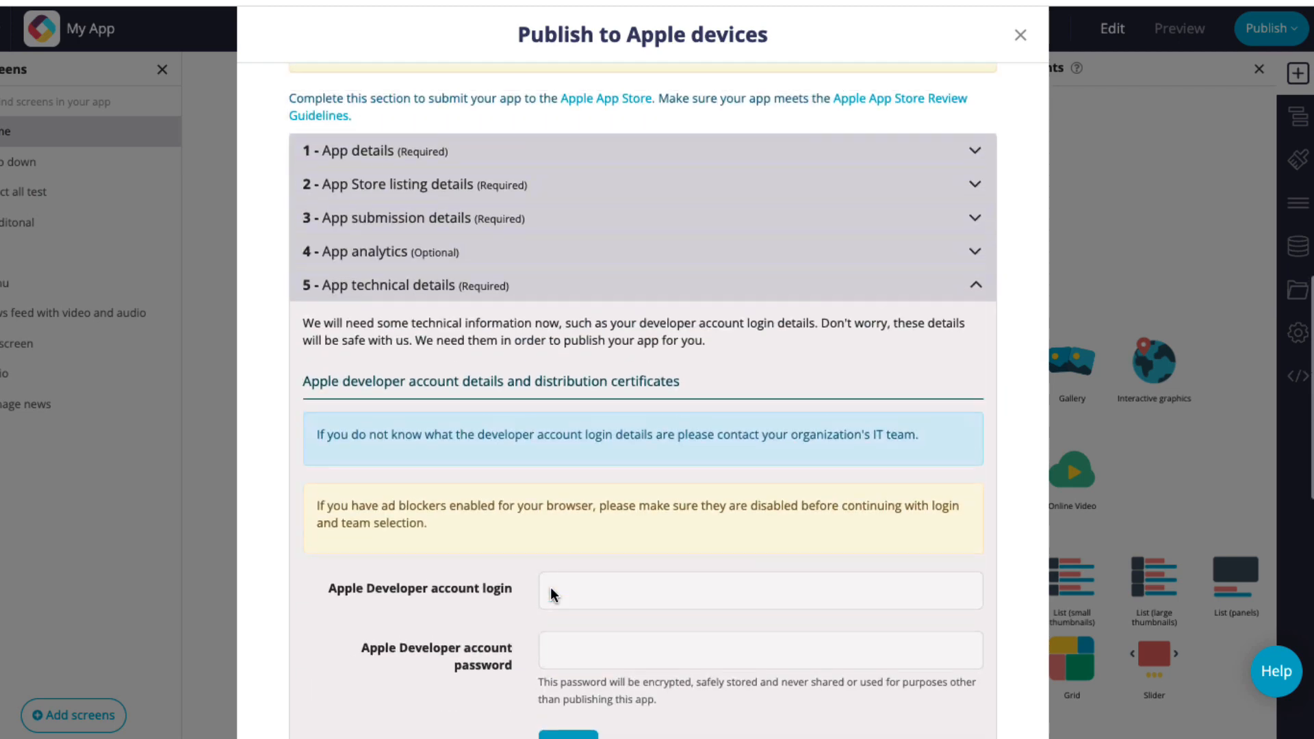
click(389, 358)
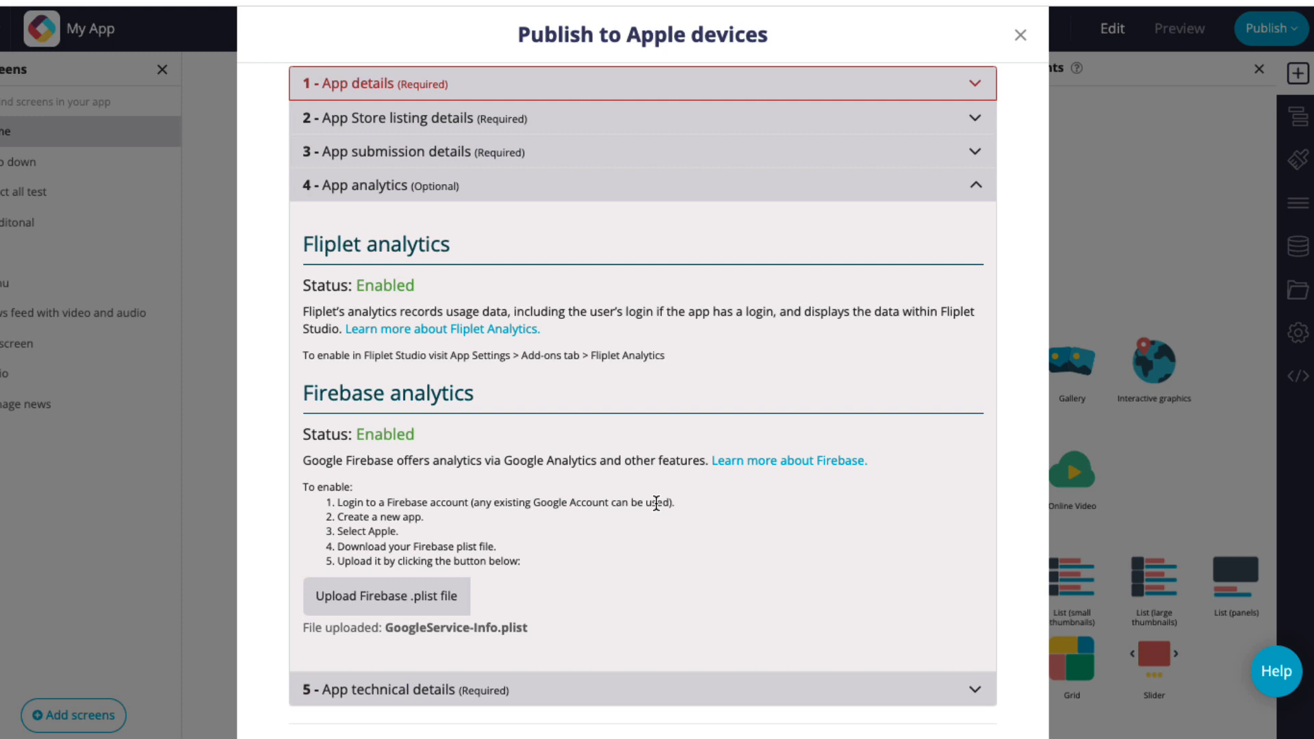
scroll(656, 503, down, 3)
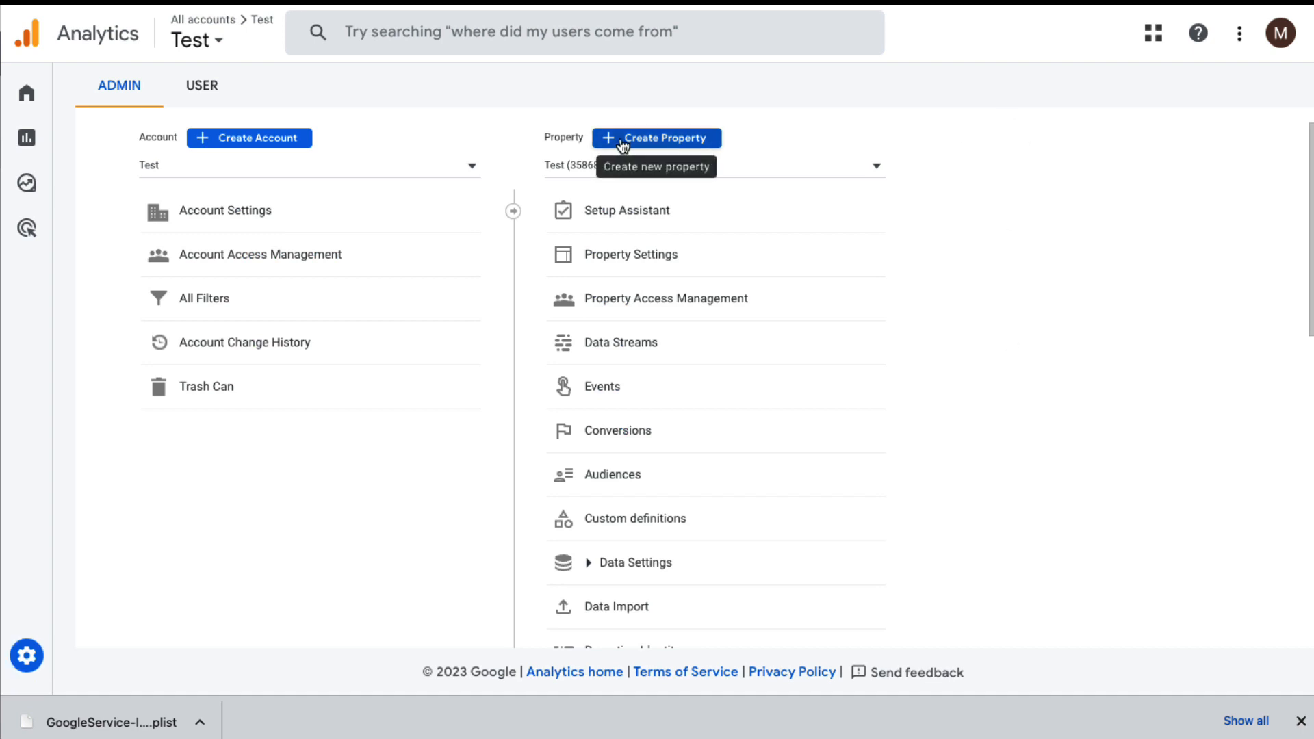
Return to Google Analytics, start another property named Test and proceed to its business information
click(646, 141)
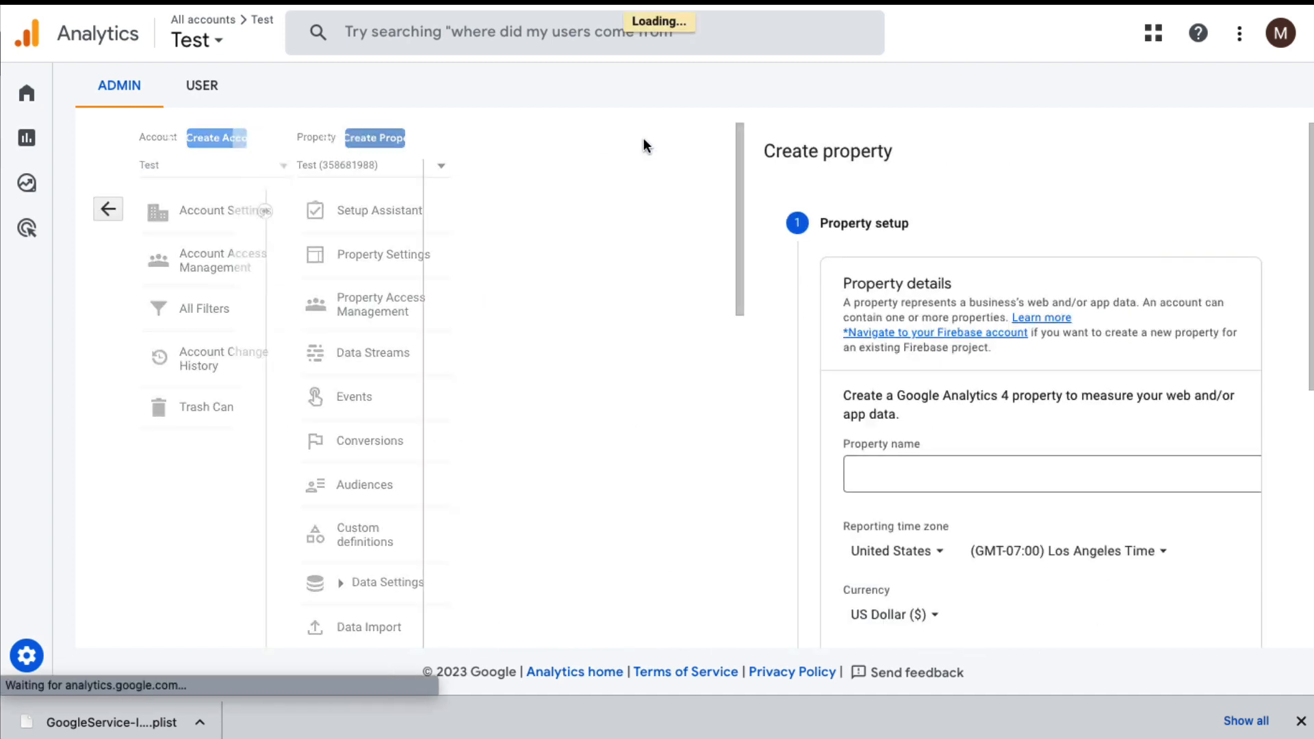
click(335, 435)
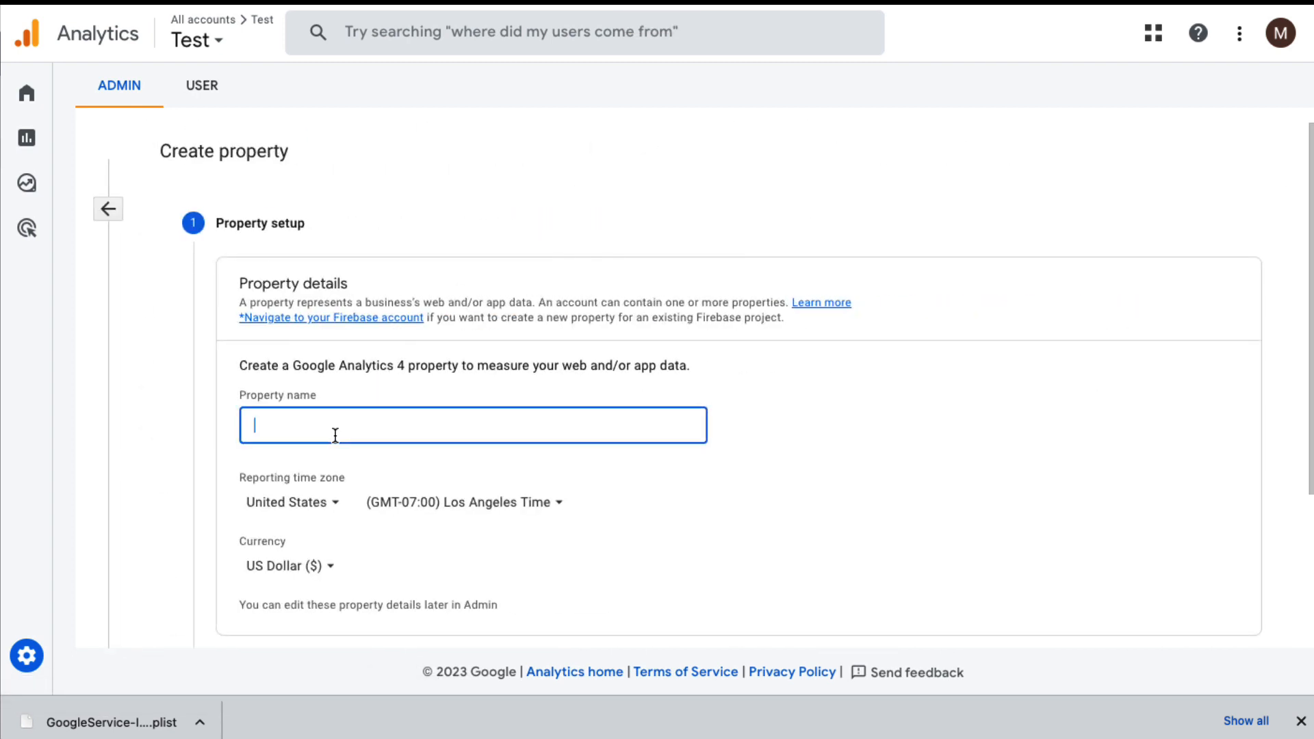
text(Test)
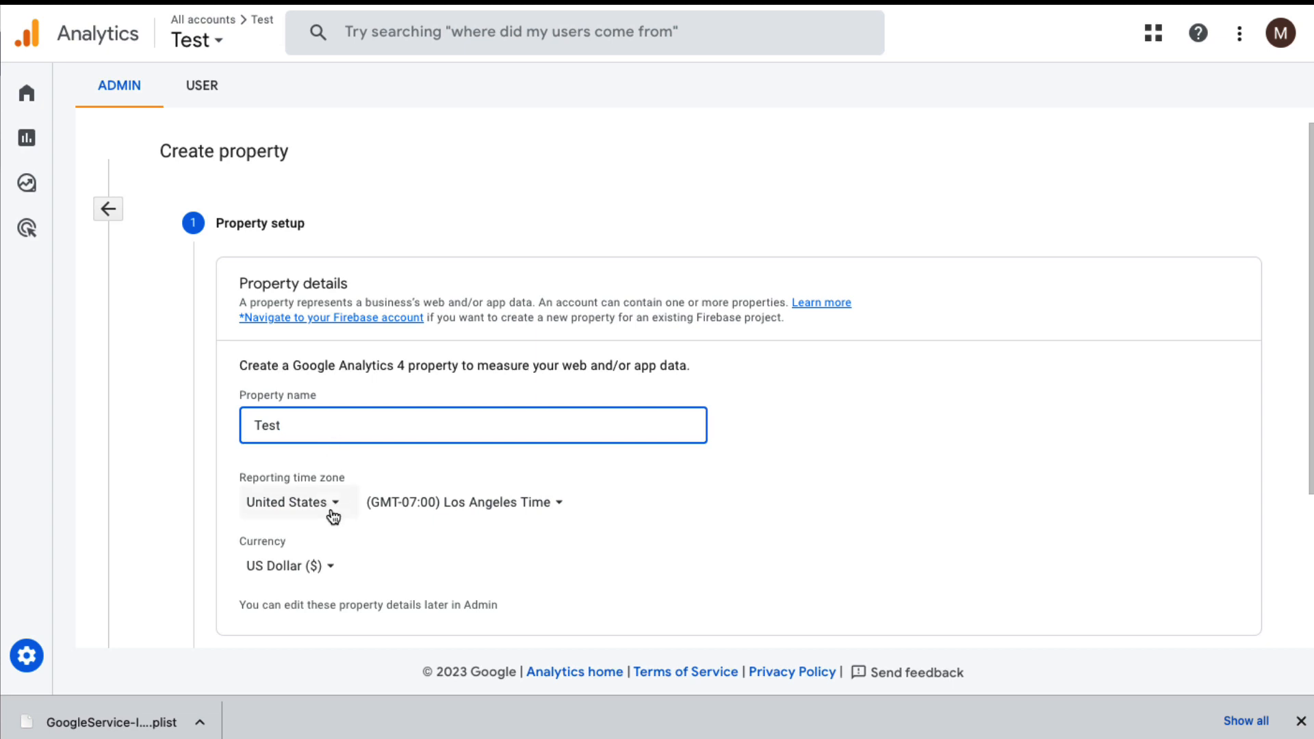
scroll(330, 513, down, 2)
click(260, 581)
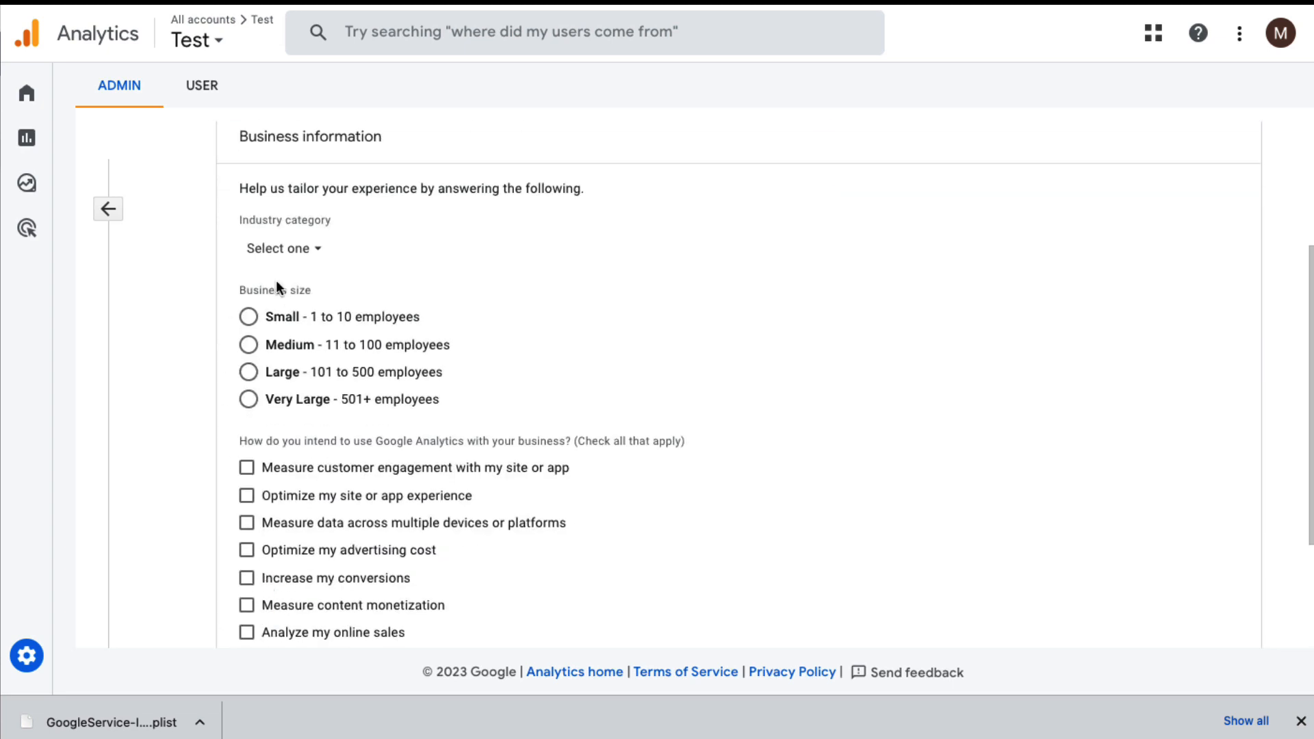
Set the second property's business size to Small, select customer engagement measurement as its purpose, and create it
click(249, 317)
click(247, 468)
scroll(251, 483, down, 3)
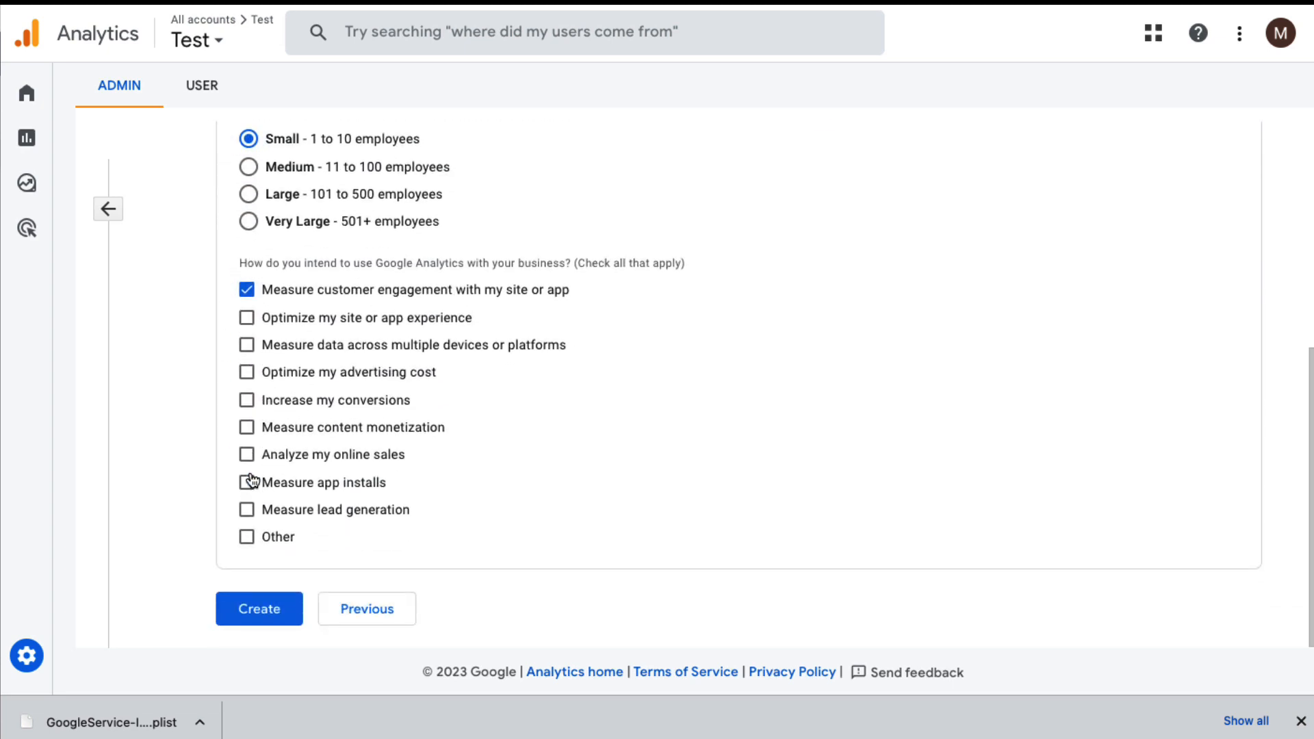
click(282, 616)
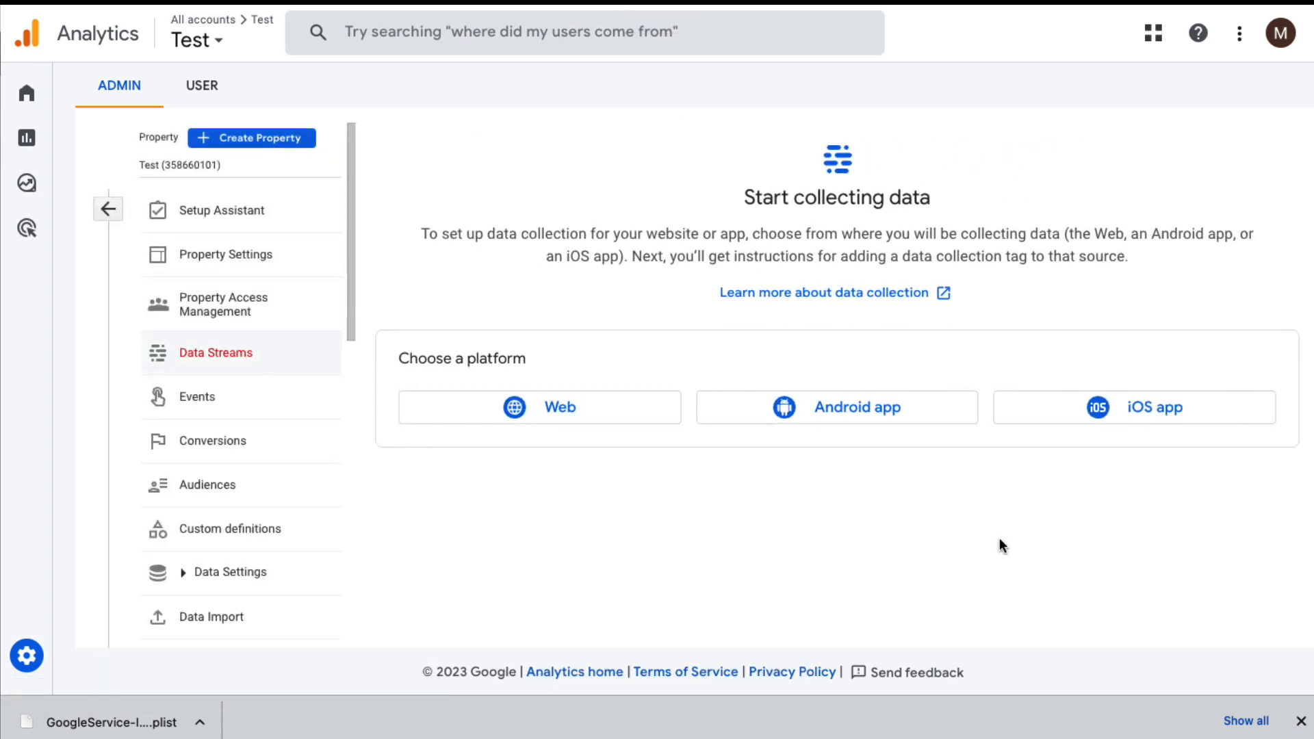
Start an Android app data stream, switch to Fliplet Studio and copy the bundle ID from the Google Play app details
click(871, 404)
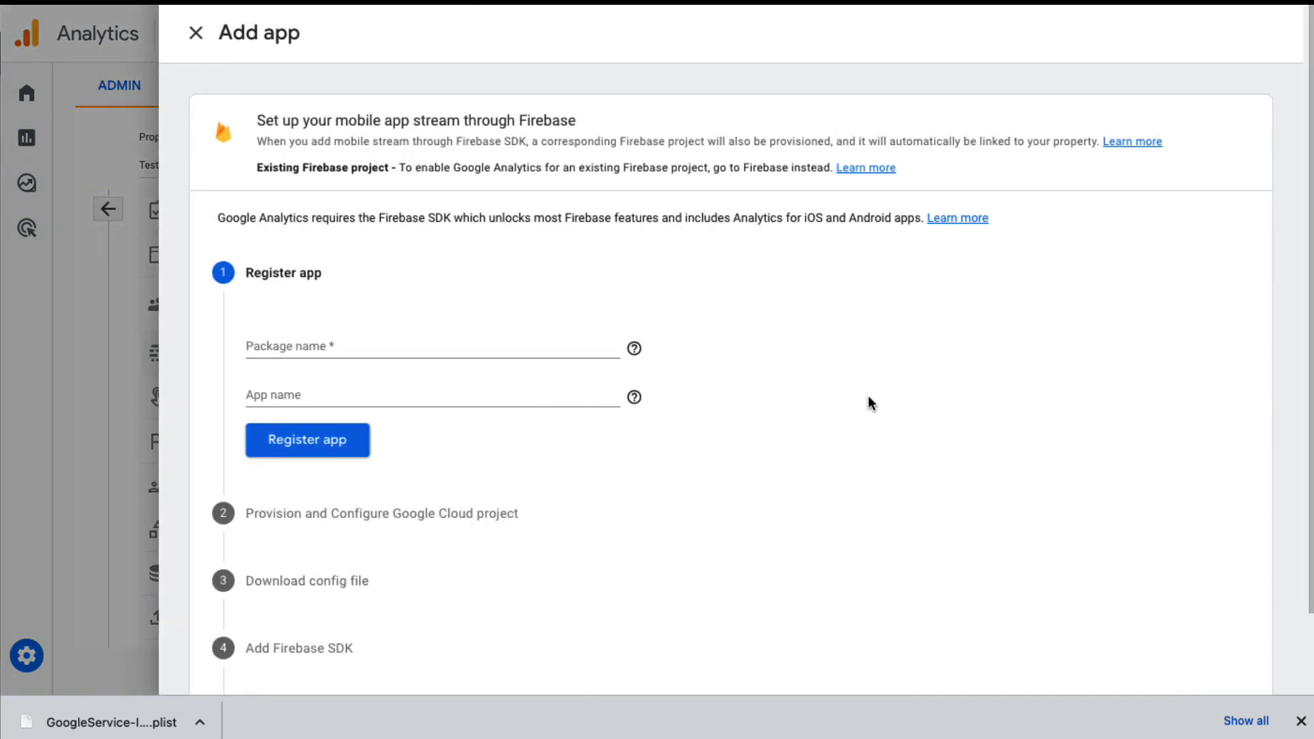
click(365, 341)
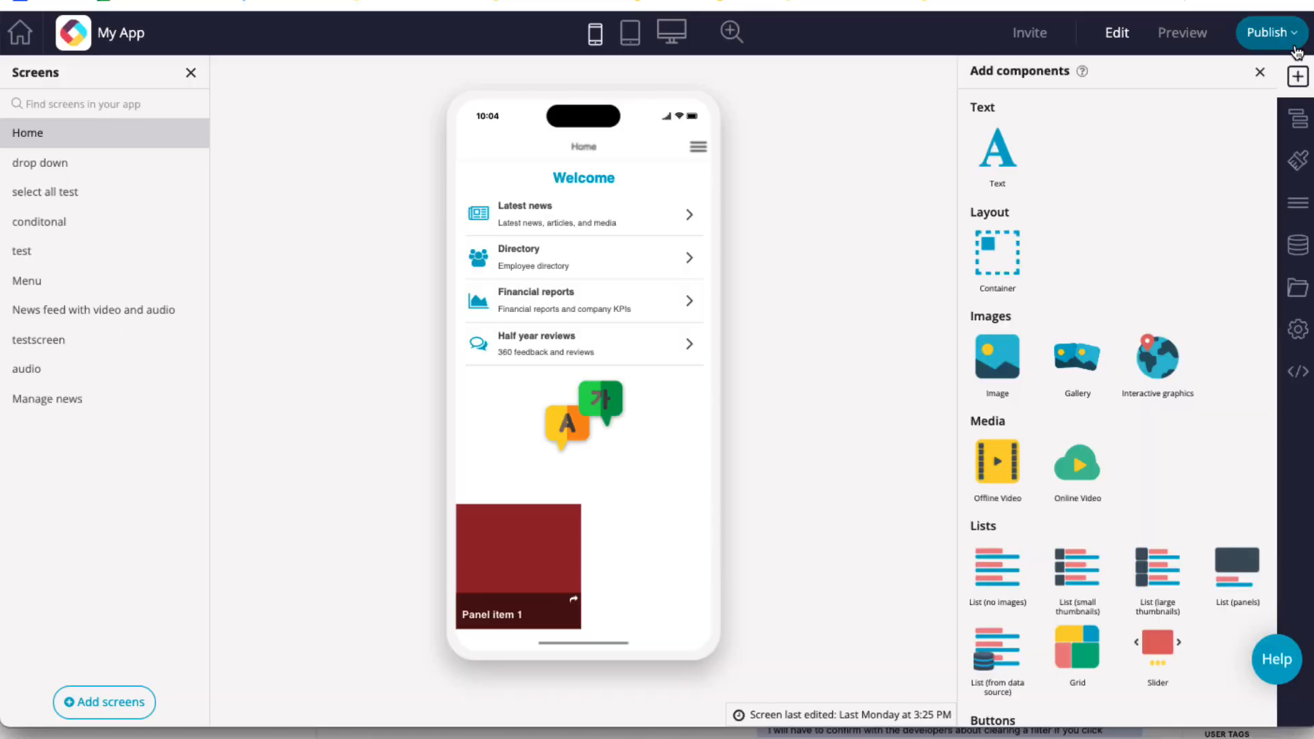
click(1300, 41)
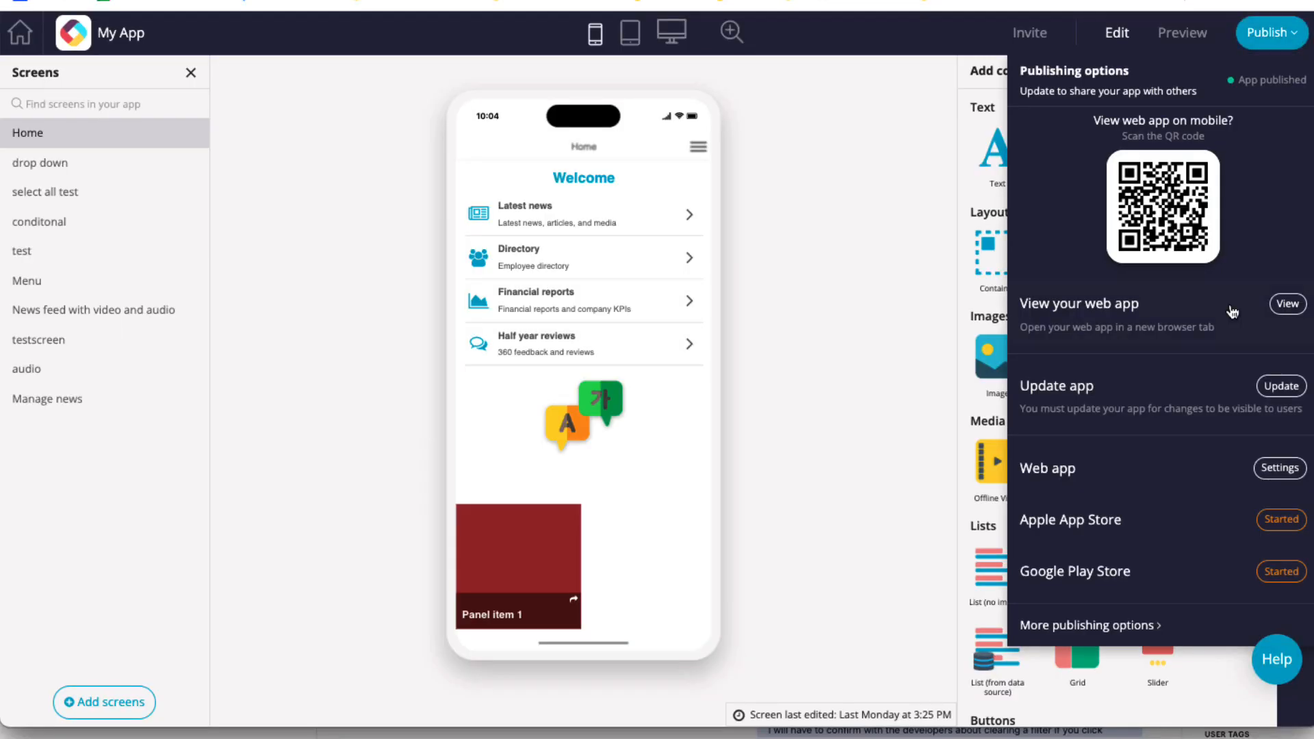
click(1297, 575)
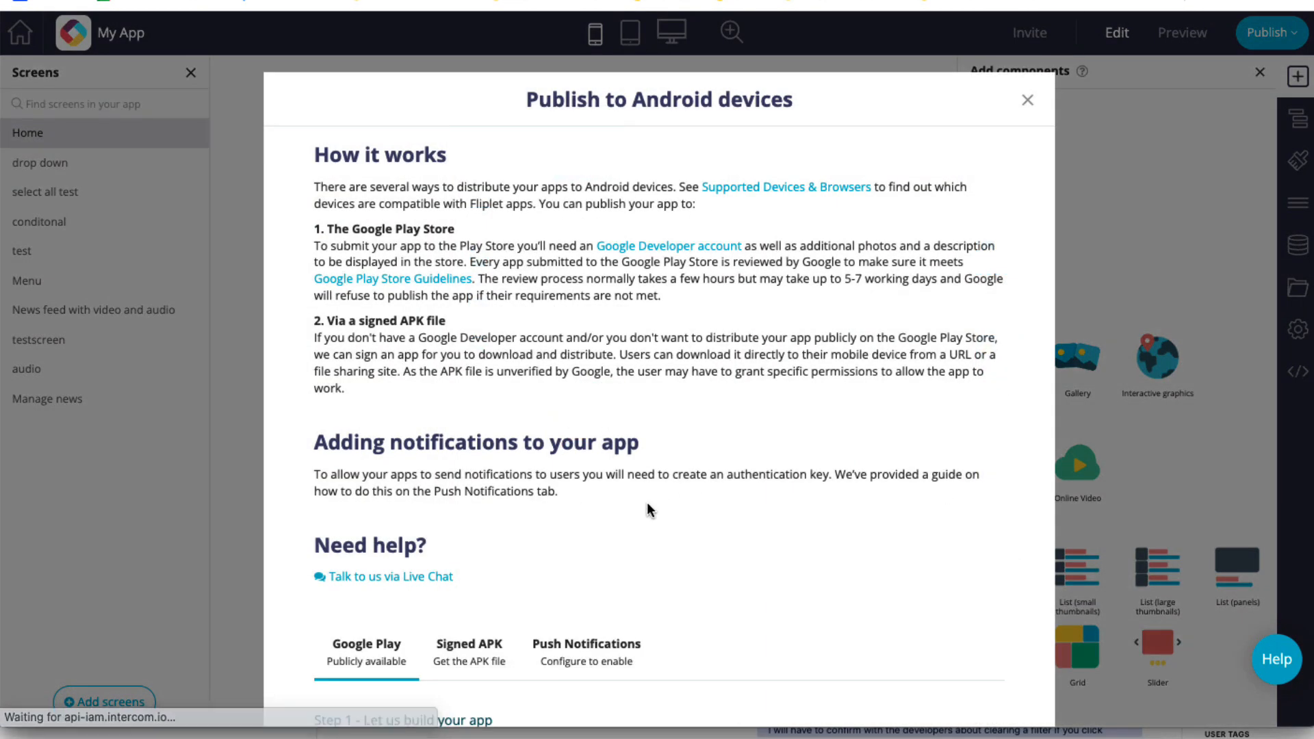
scroll(548, 566, down, 5)
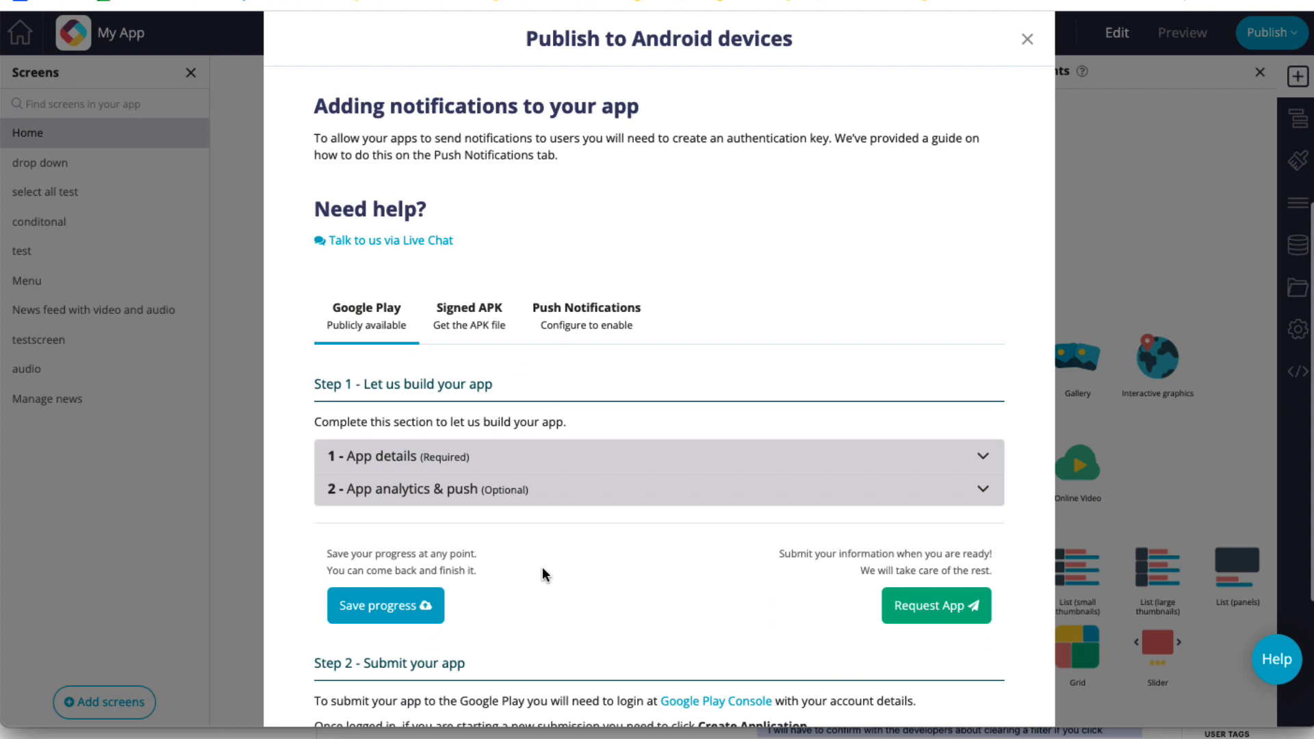
click(413, 468)
scroll(410, 469, down, 9)
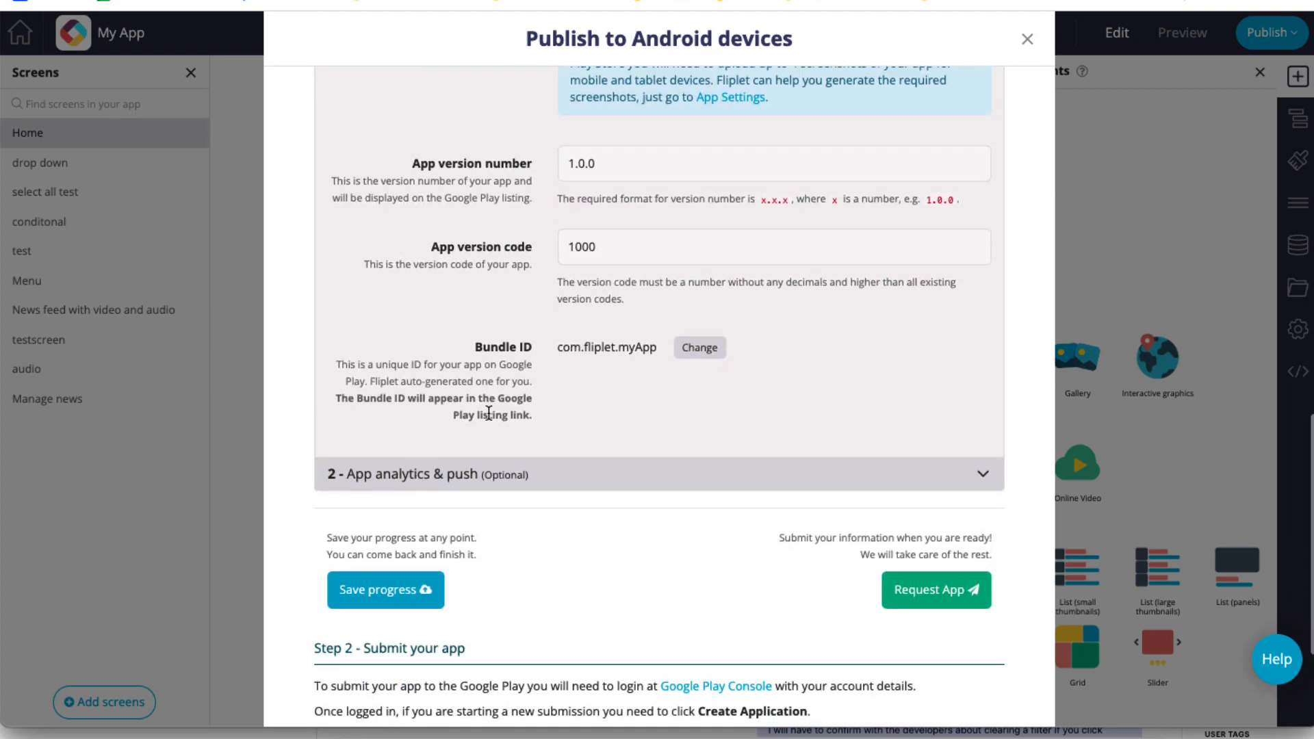
drag(663, 347, 551, 353)
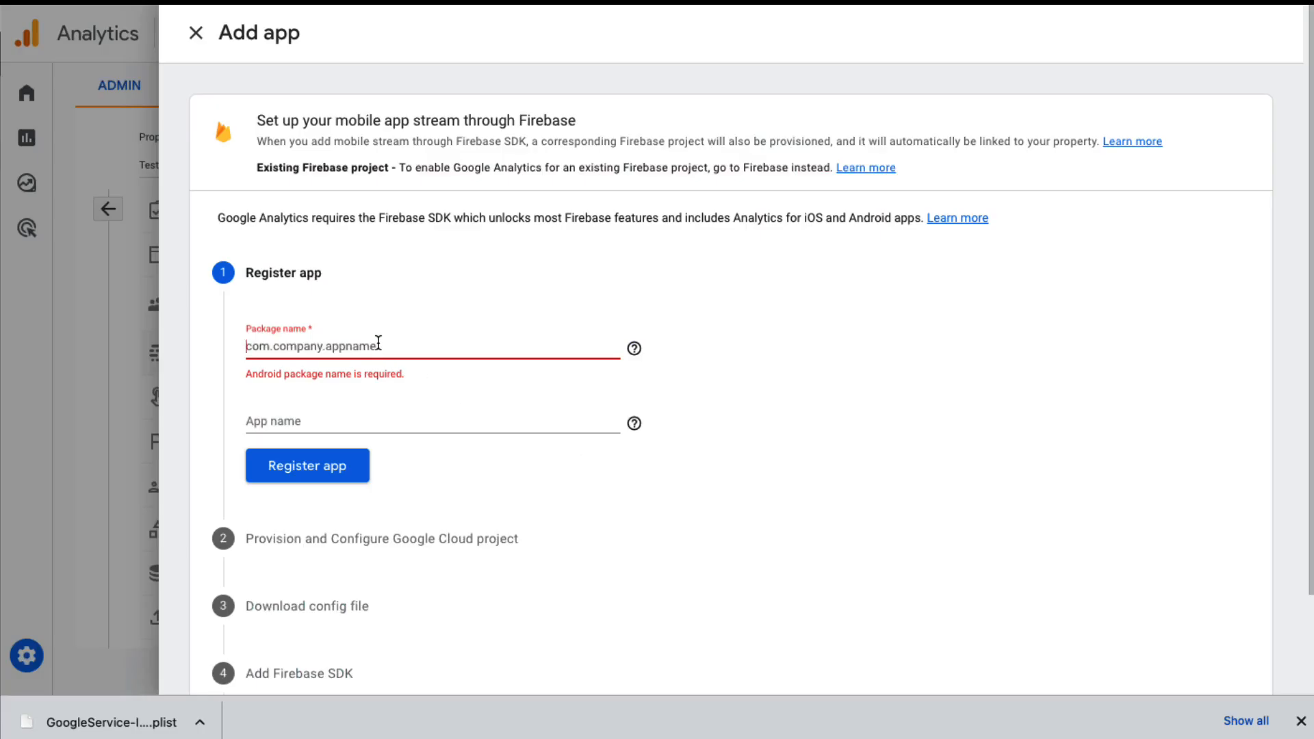
Return to Google Analytics and enter com.fliplet.myApp as the Android stream's package name
text(com.fliplet.myApp)
click(816, 340)
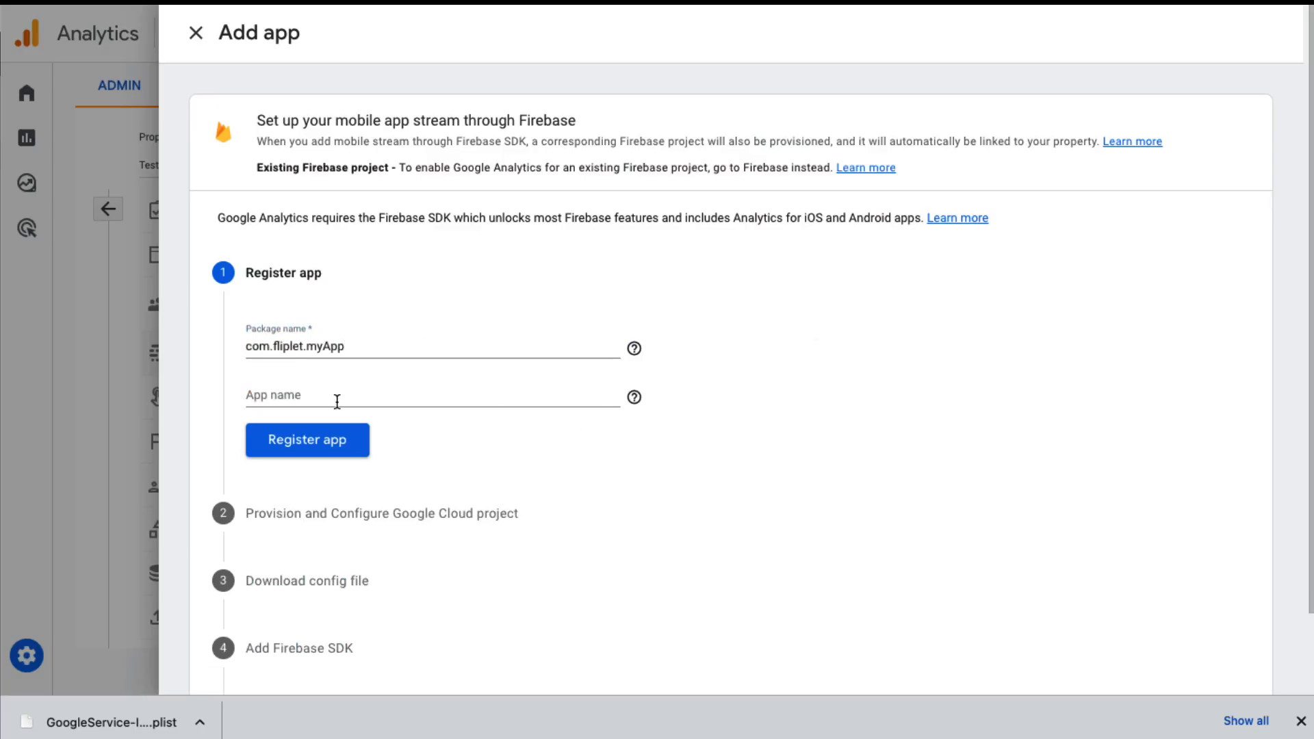
click(337, 402)
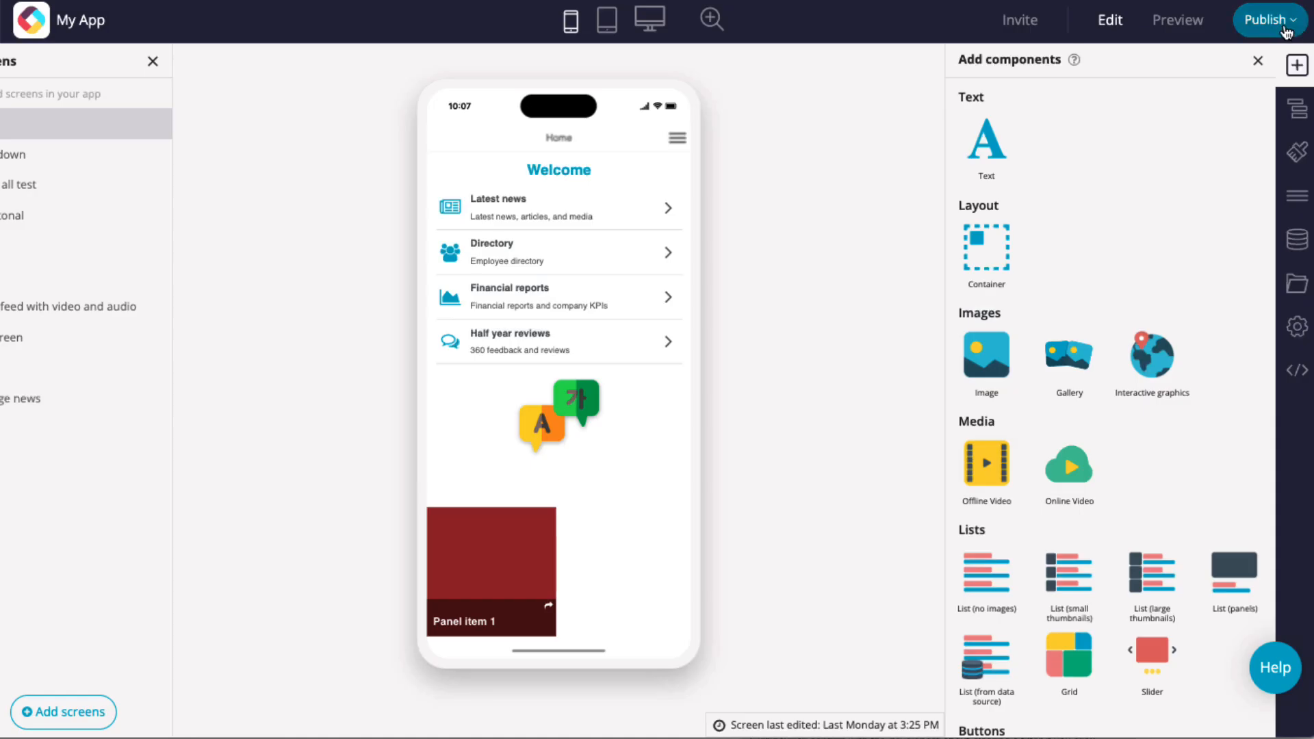
In Fliplet Studio, open the web publishing settings, check the Google Analytics tracking ID and close them
click(1284, 24)
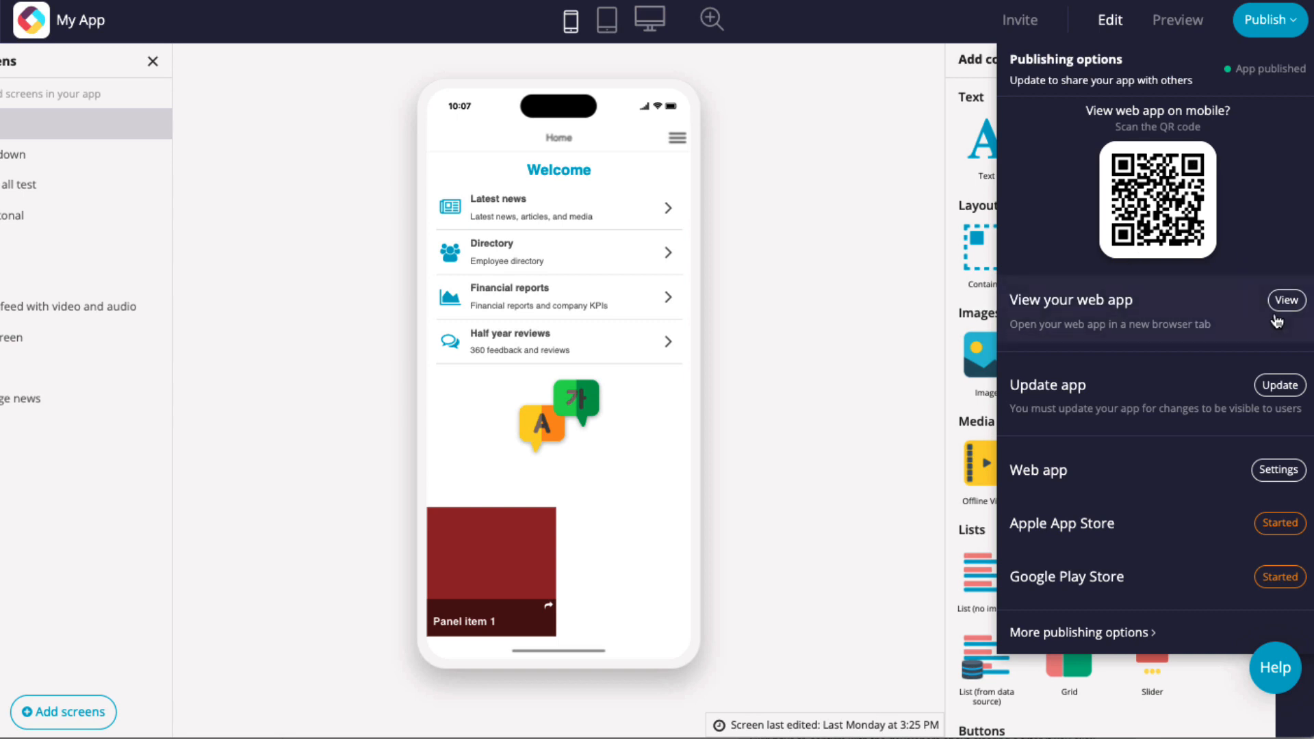
click(1111, 634)
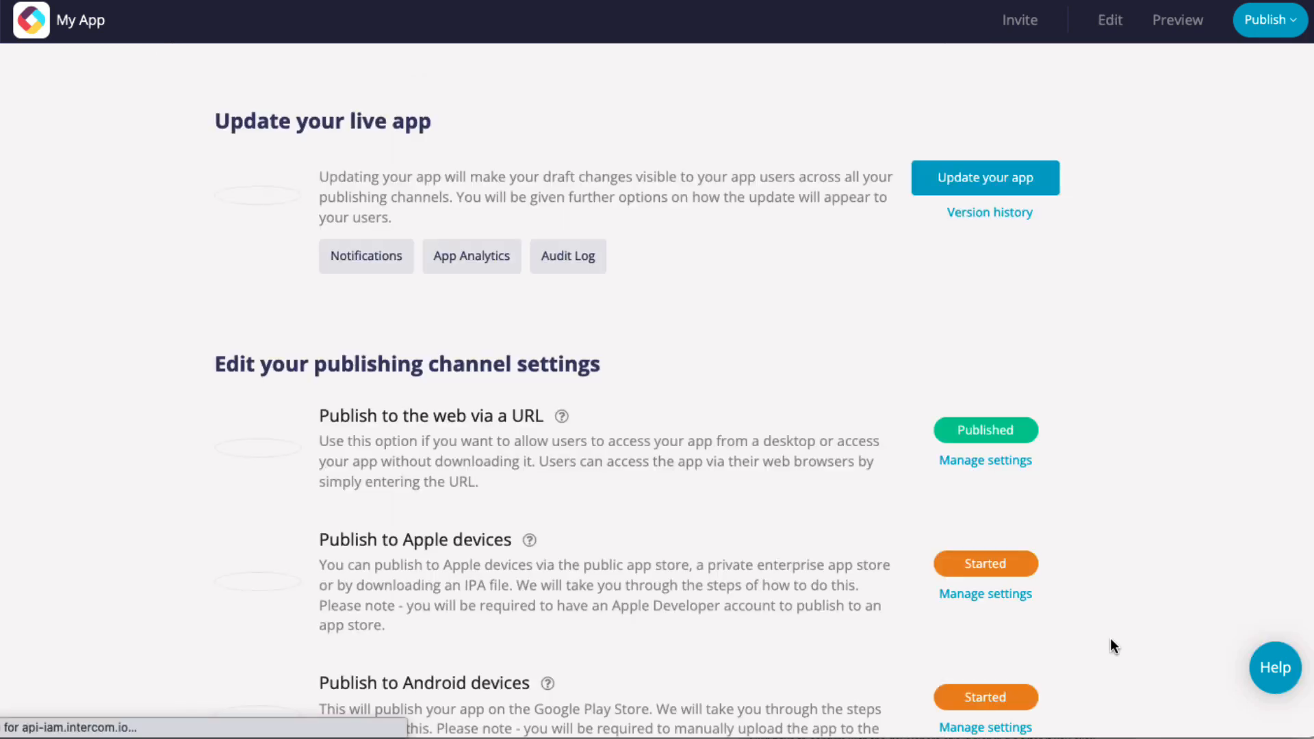
scroll(803, 503, down, 4)
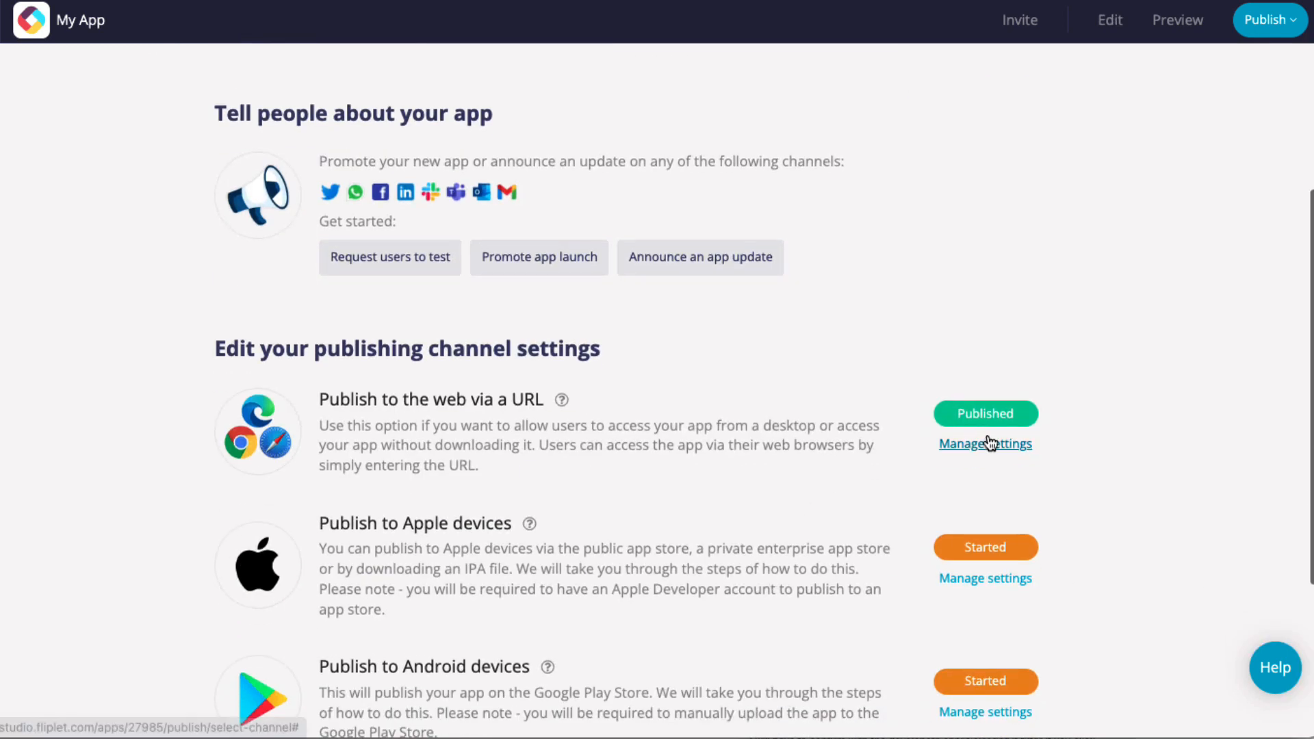
click(965, 443)
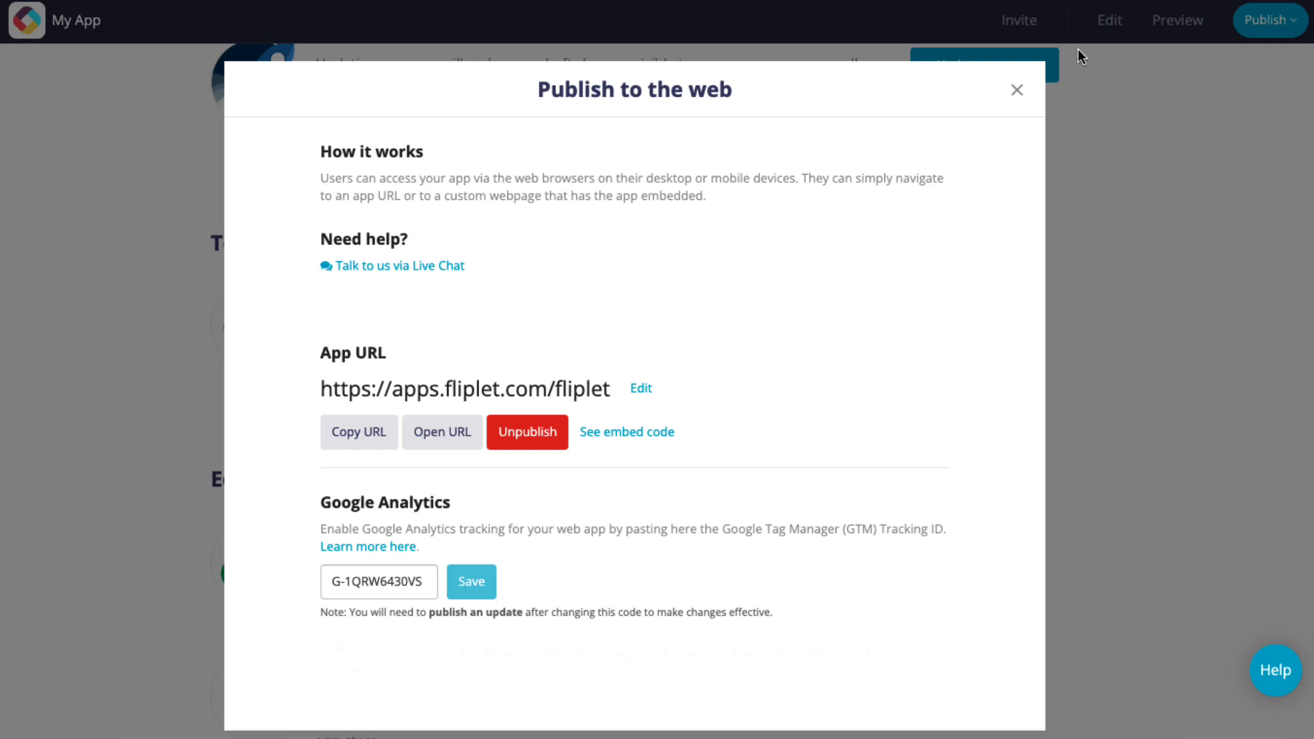
click(1017, 91)
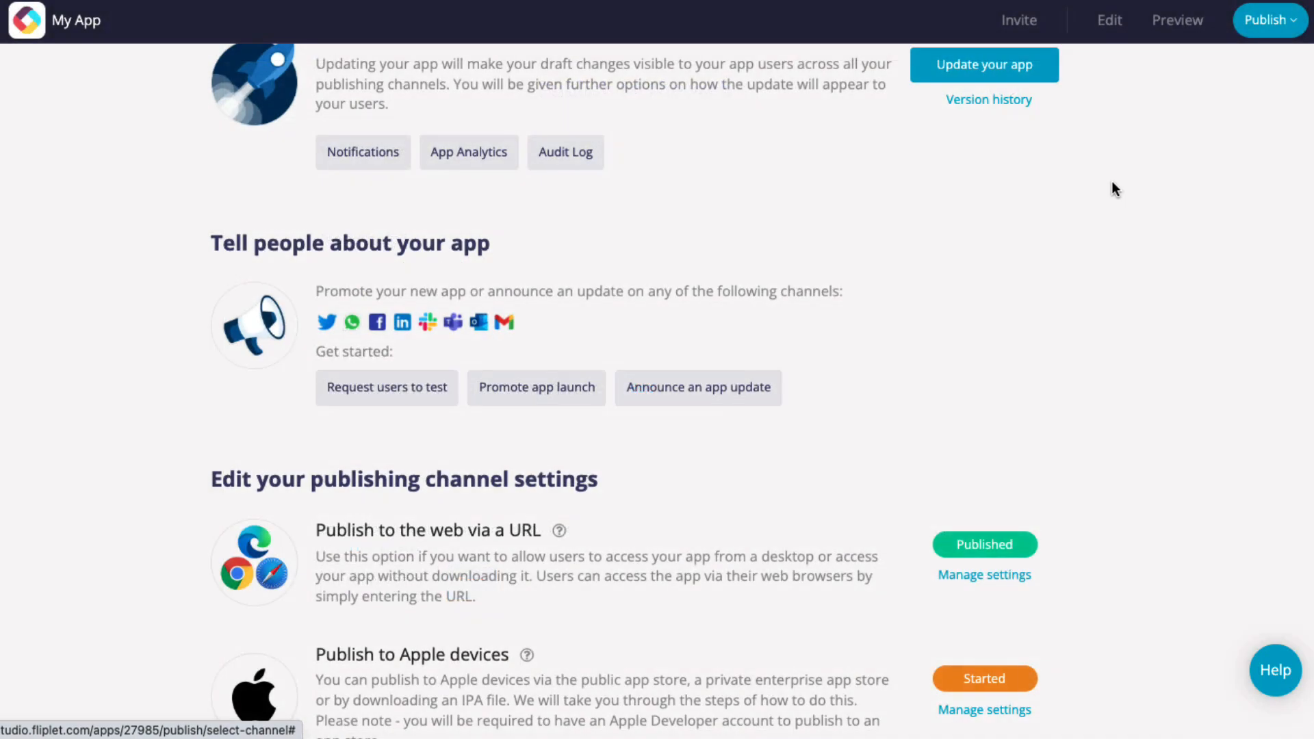
Start an update of the live app and proceed to its update configuration
scroll(1111, 189, up, 2)
click(992, 196)
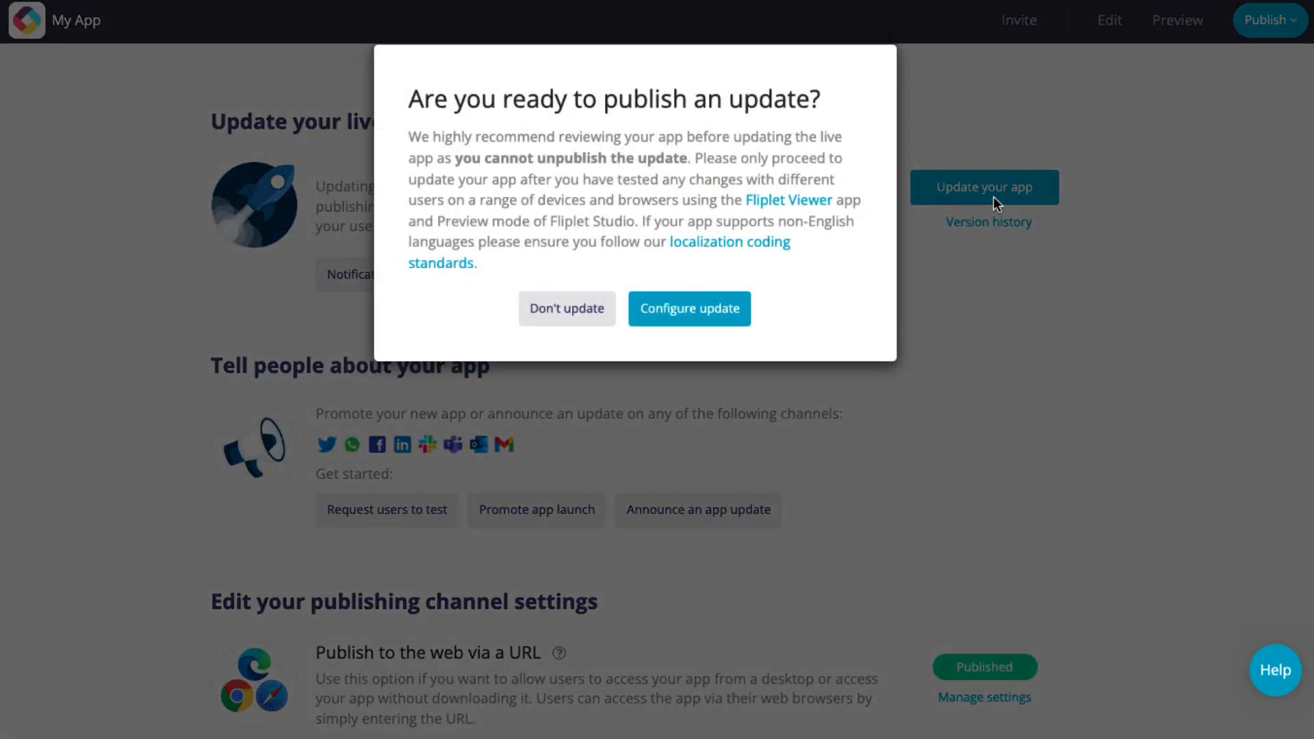
click(674, 307)
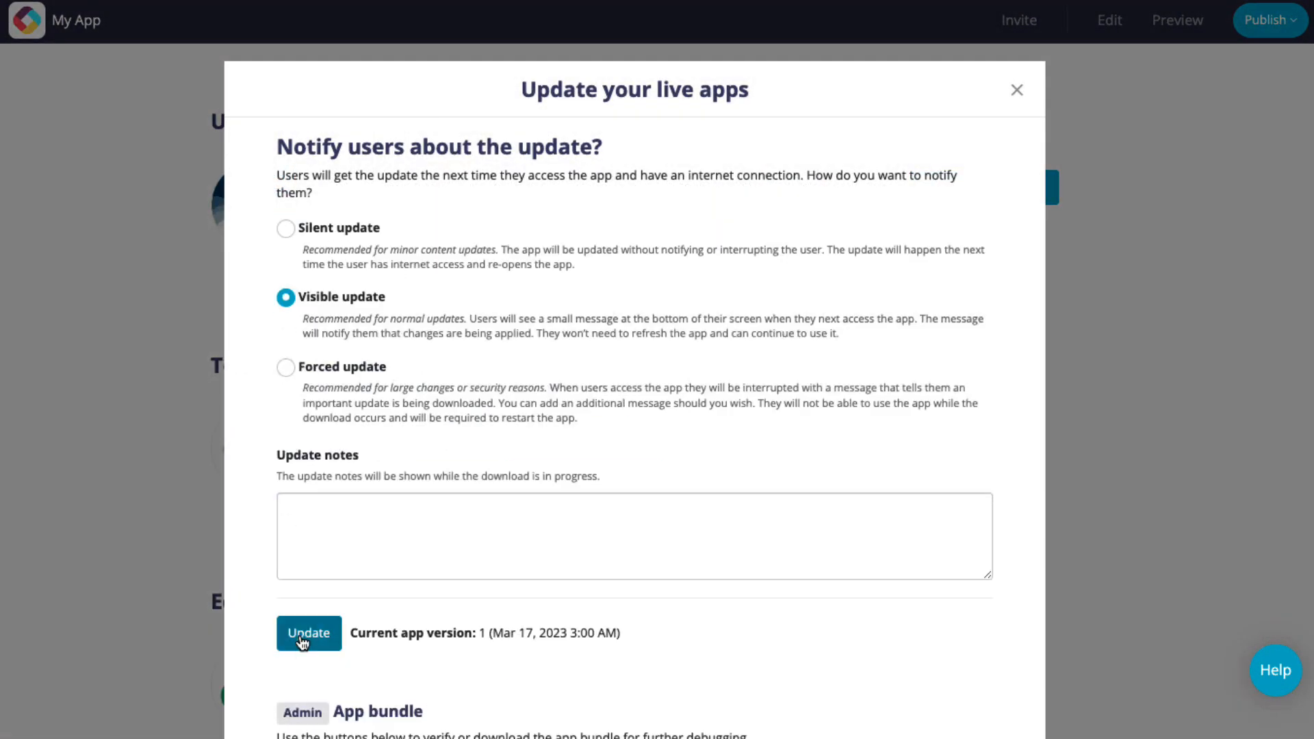